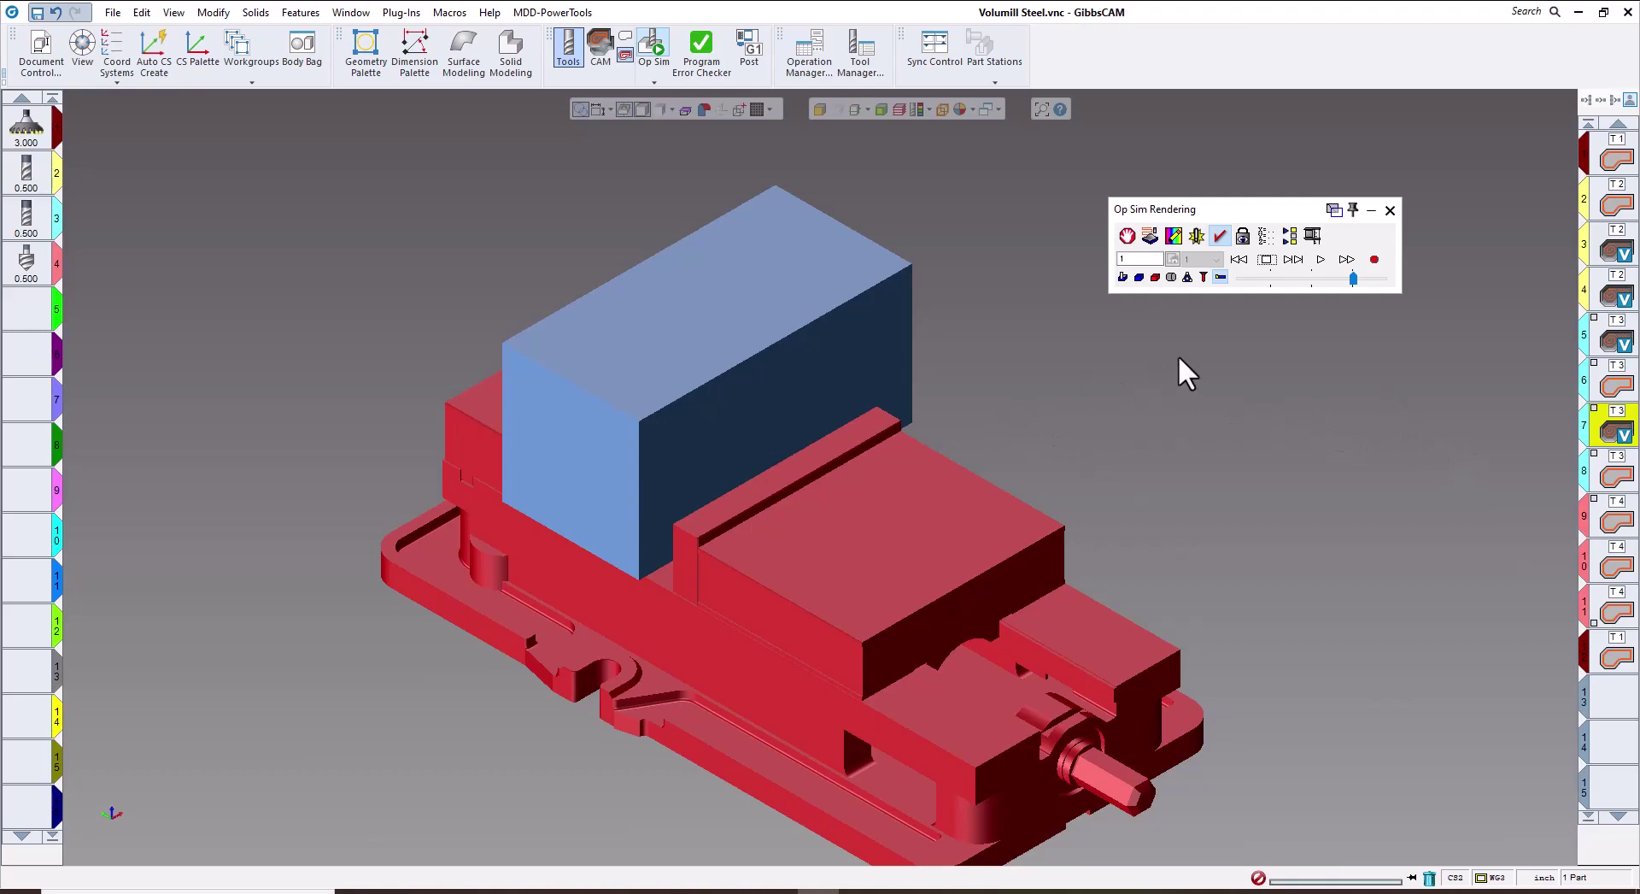
# Play the vise simulation, cycling the fixture through transparent, hidden and solid, and stock transparency on and off.
pyautogui.click(1324, 261)
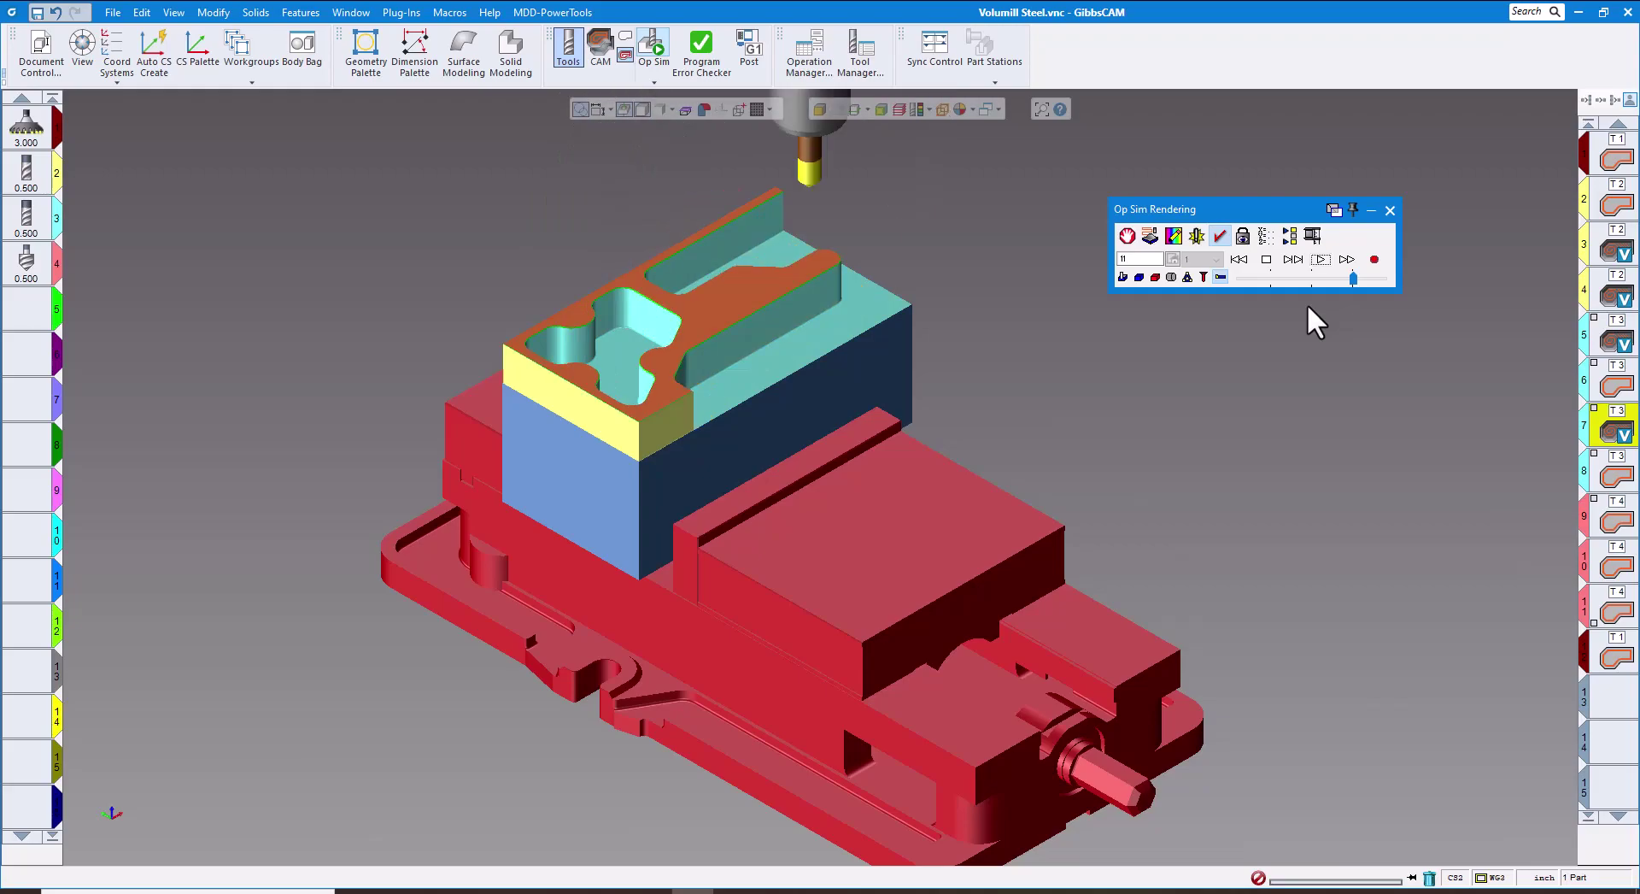
pyautogui.click(1155, 277)
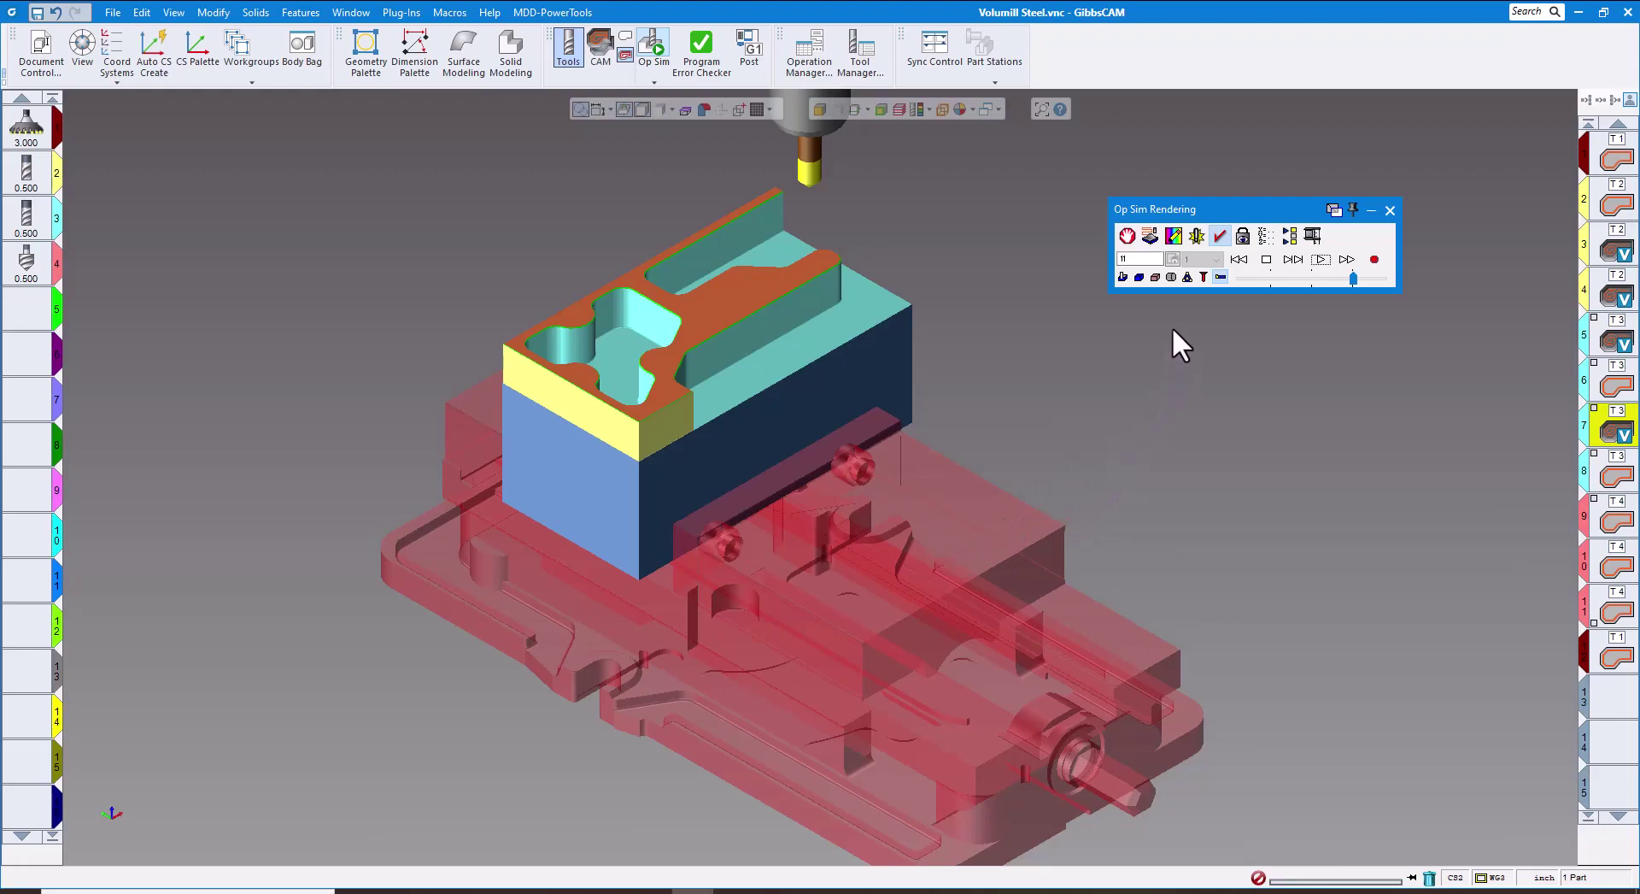
pyautogui.click(1155, 276)
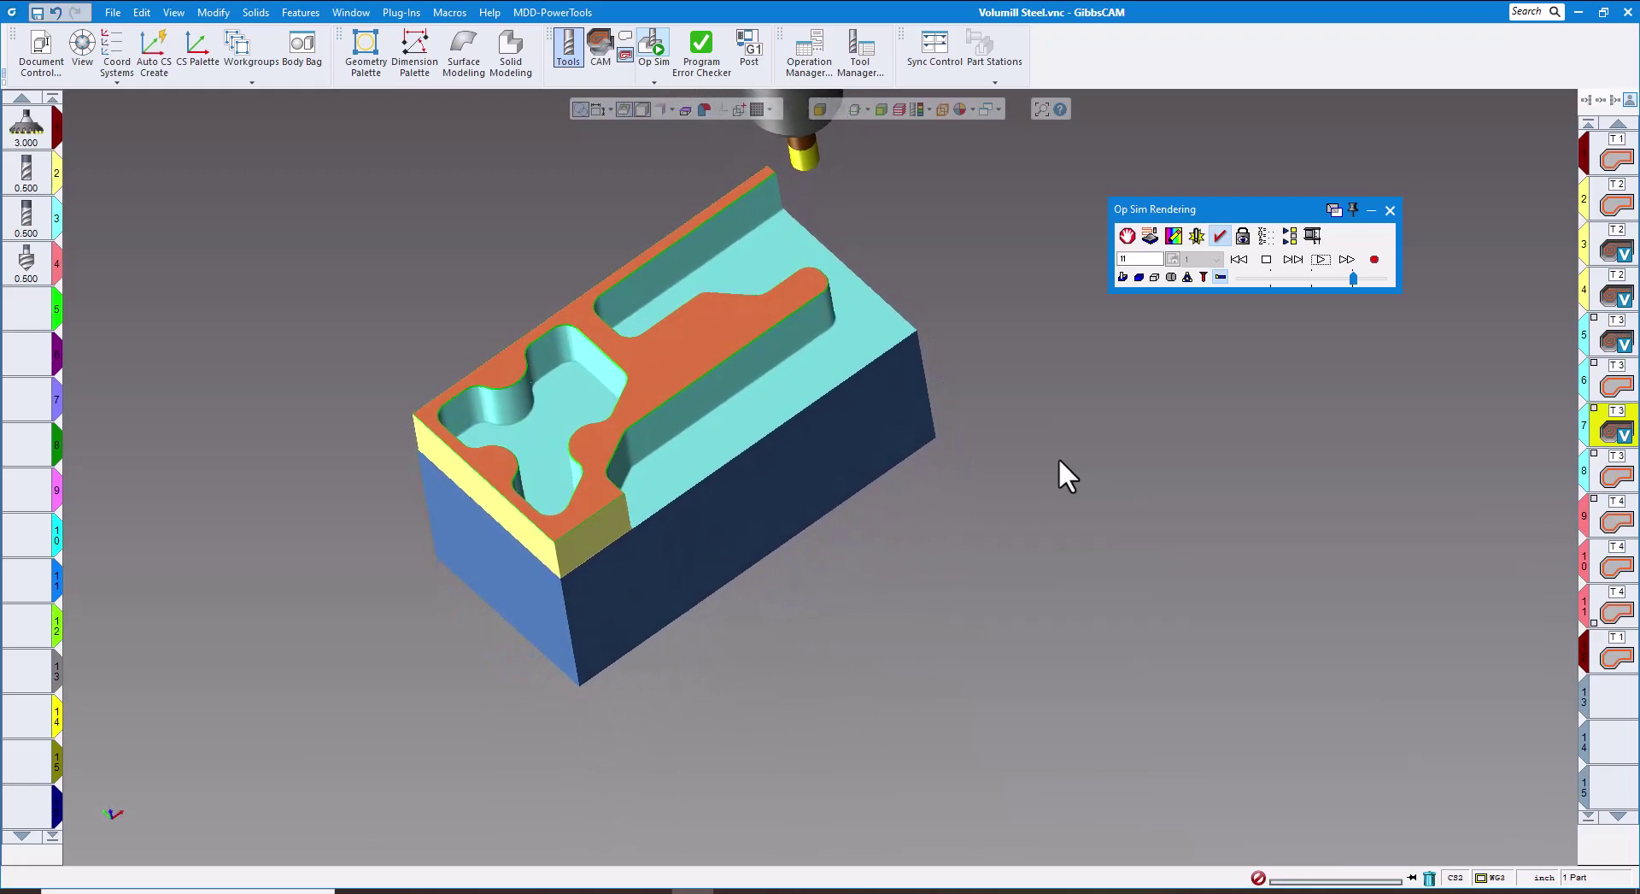
pyautogui.click(1155, 277)
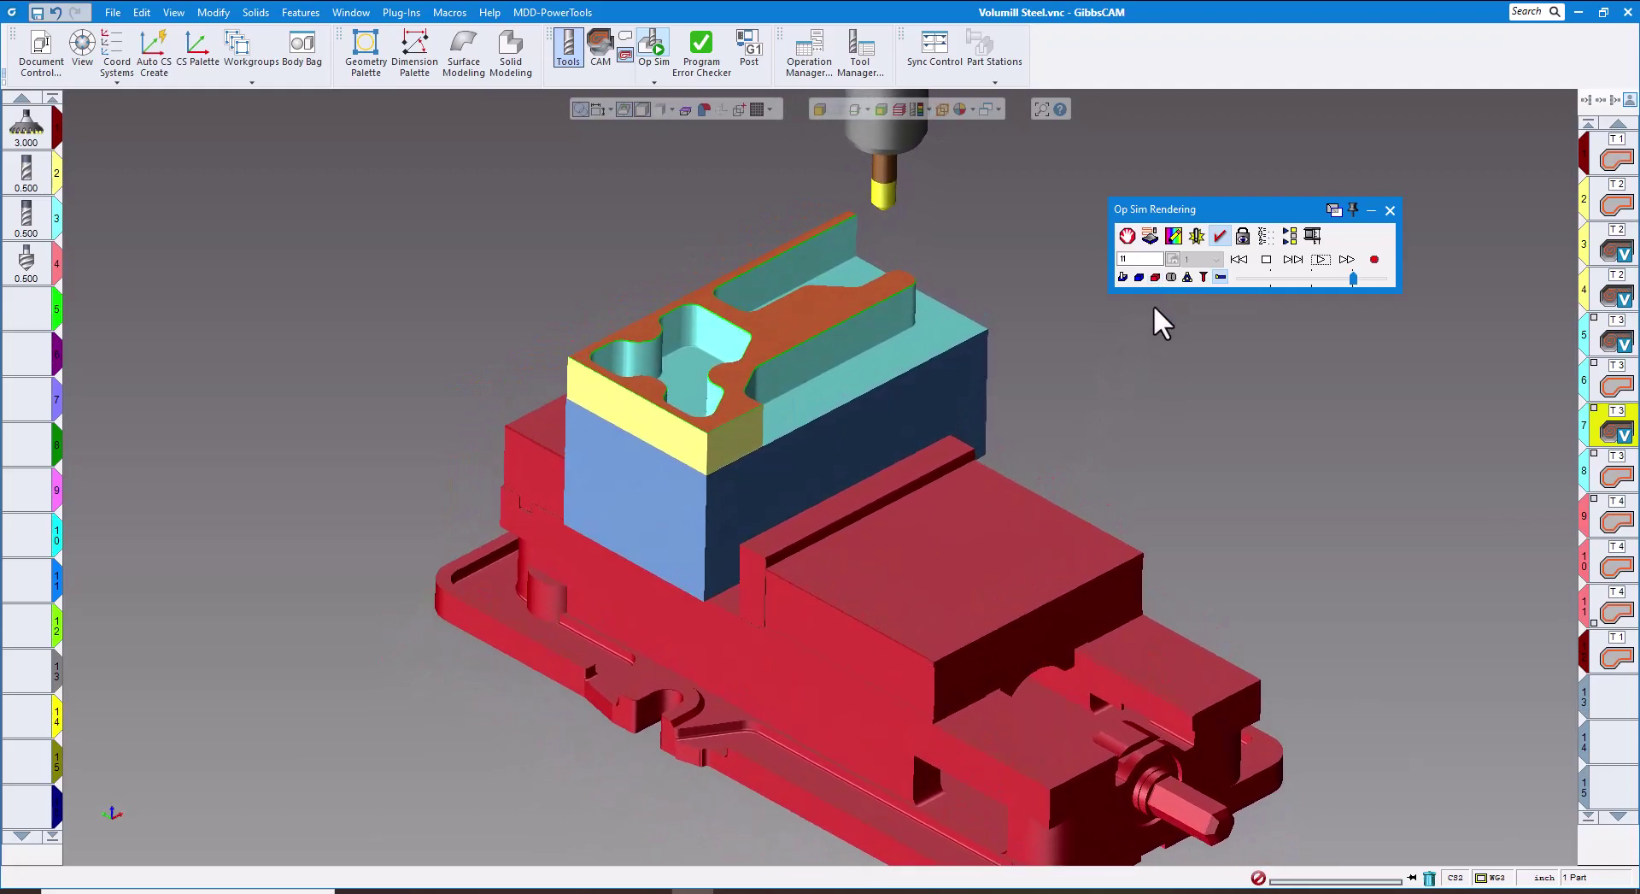
pyautogui.click(1140, 276)
pyautogui.click(1140, 276)
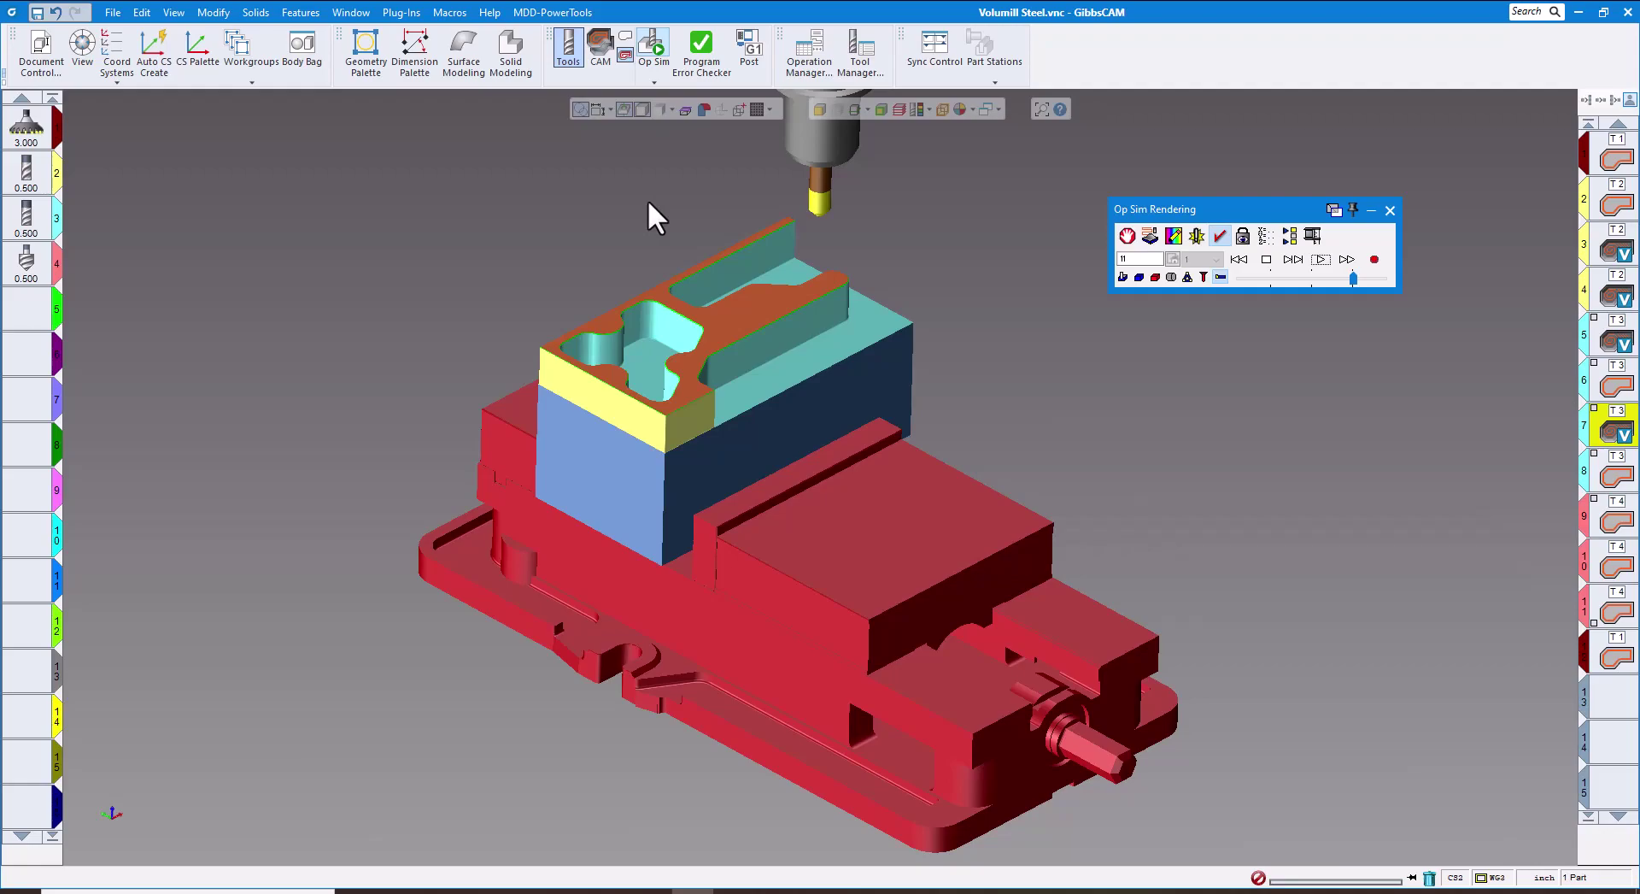
# Close Op Sim and launch the Helical Solutions tool library from the Plug-Ins menu.
pyautogui.click(1390, 210)
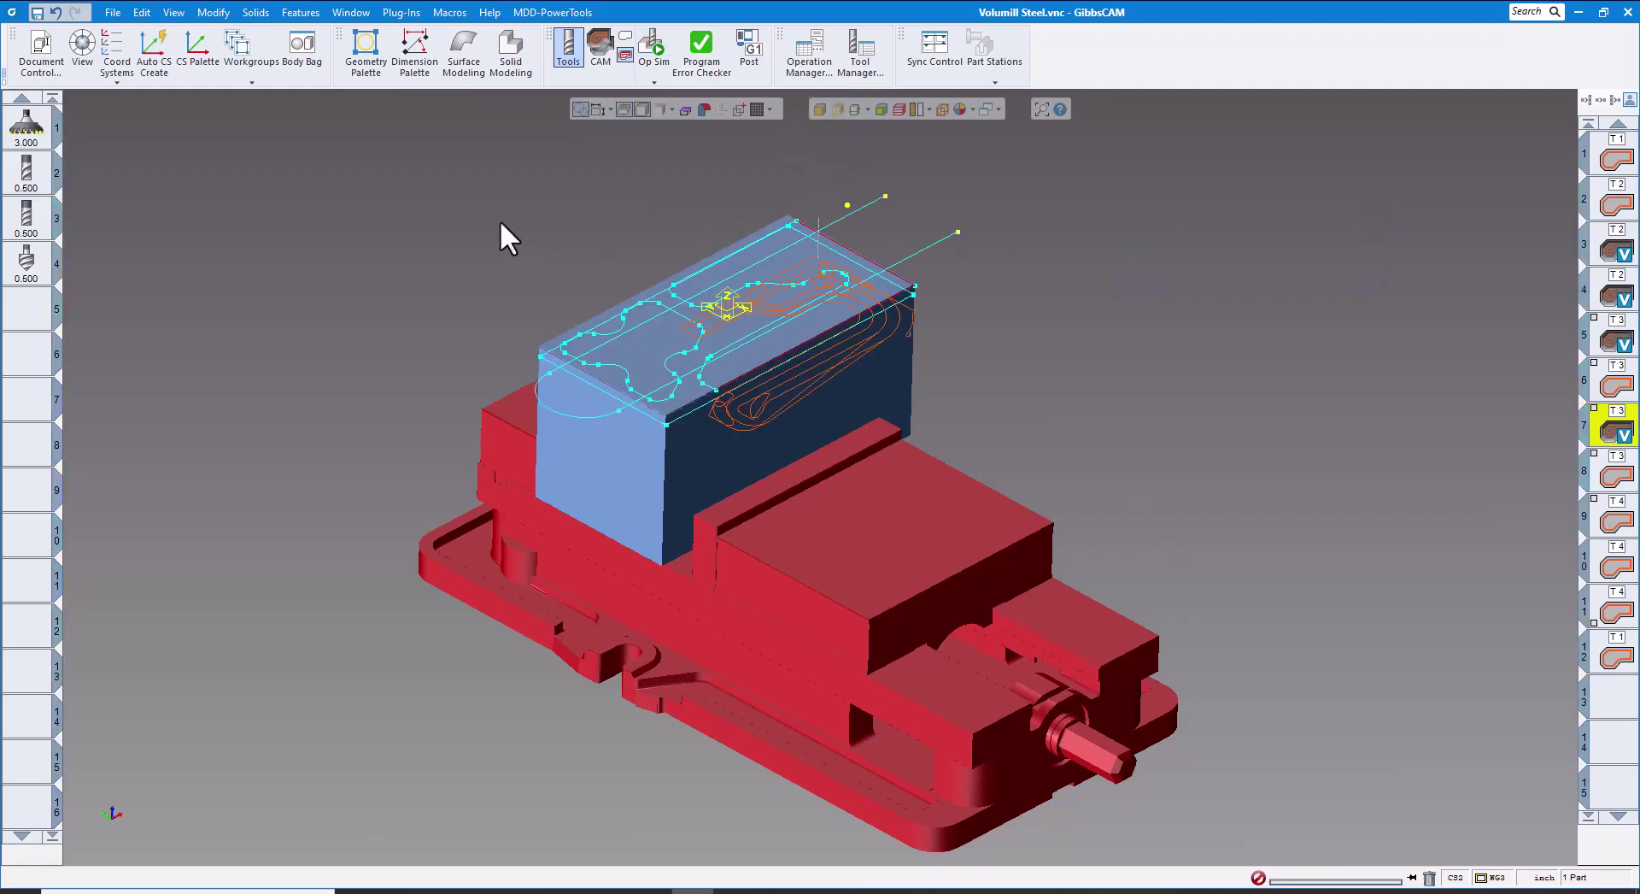
pyautogui.click(401, 12)
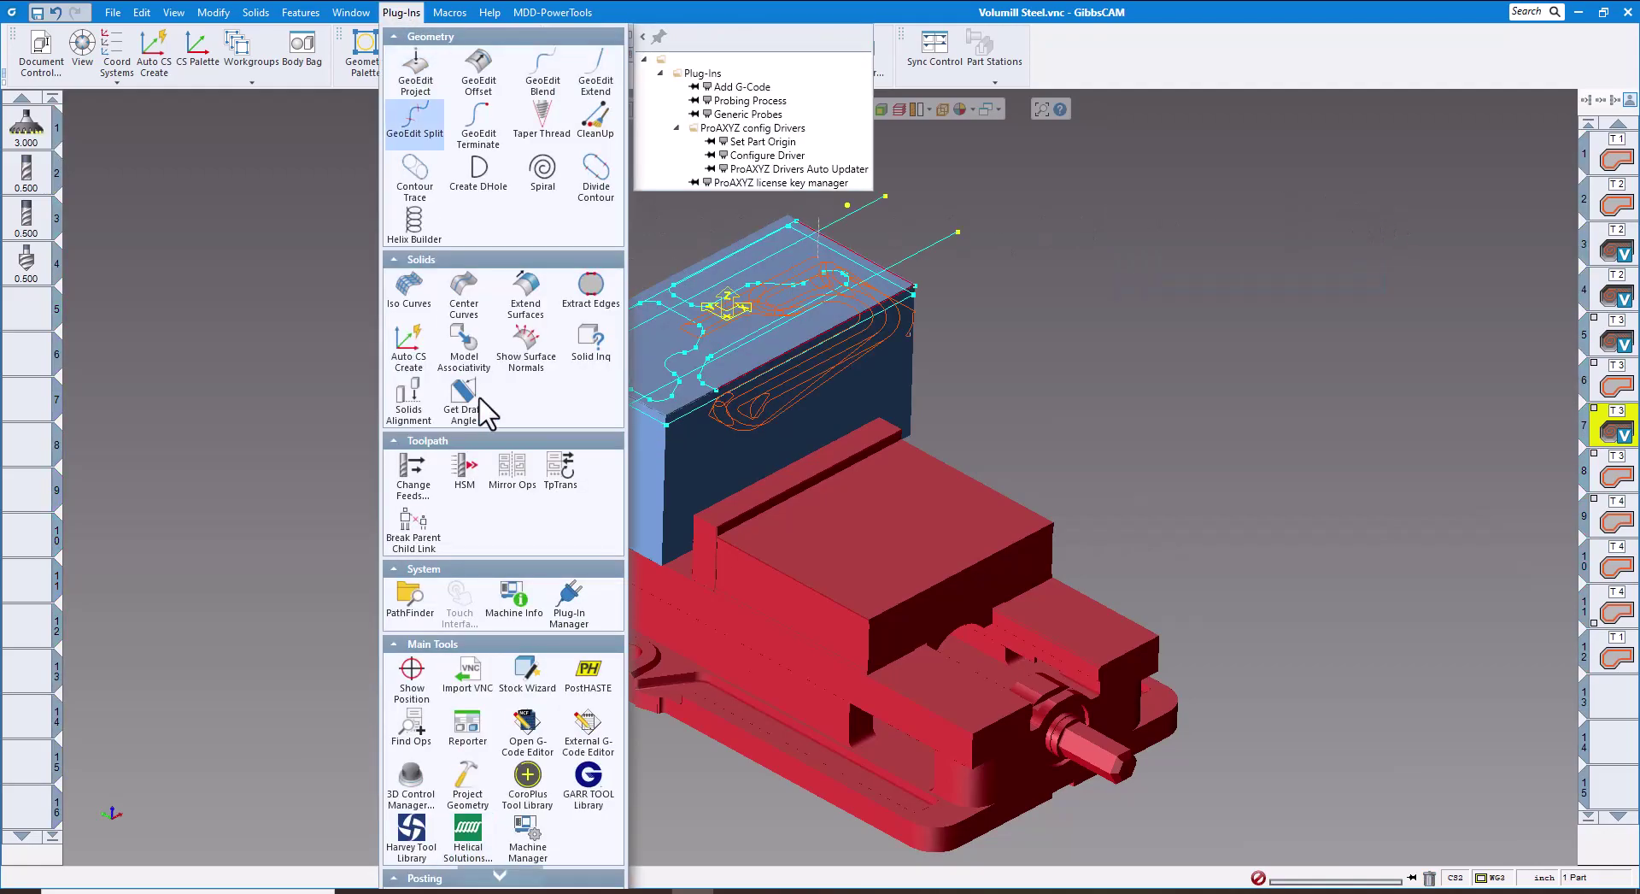
pyautogui.scroll(-3, 581, 607)
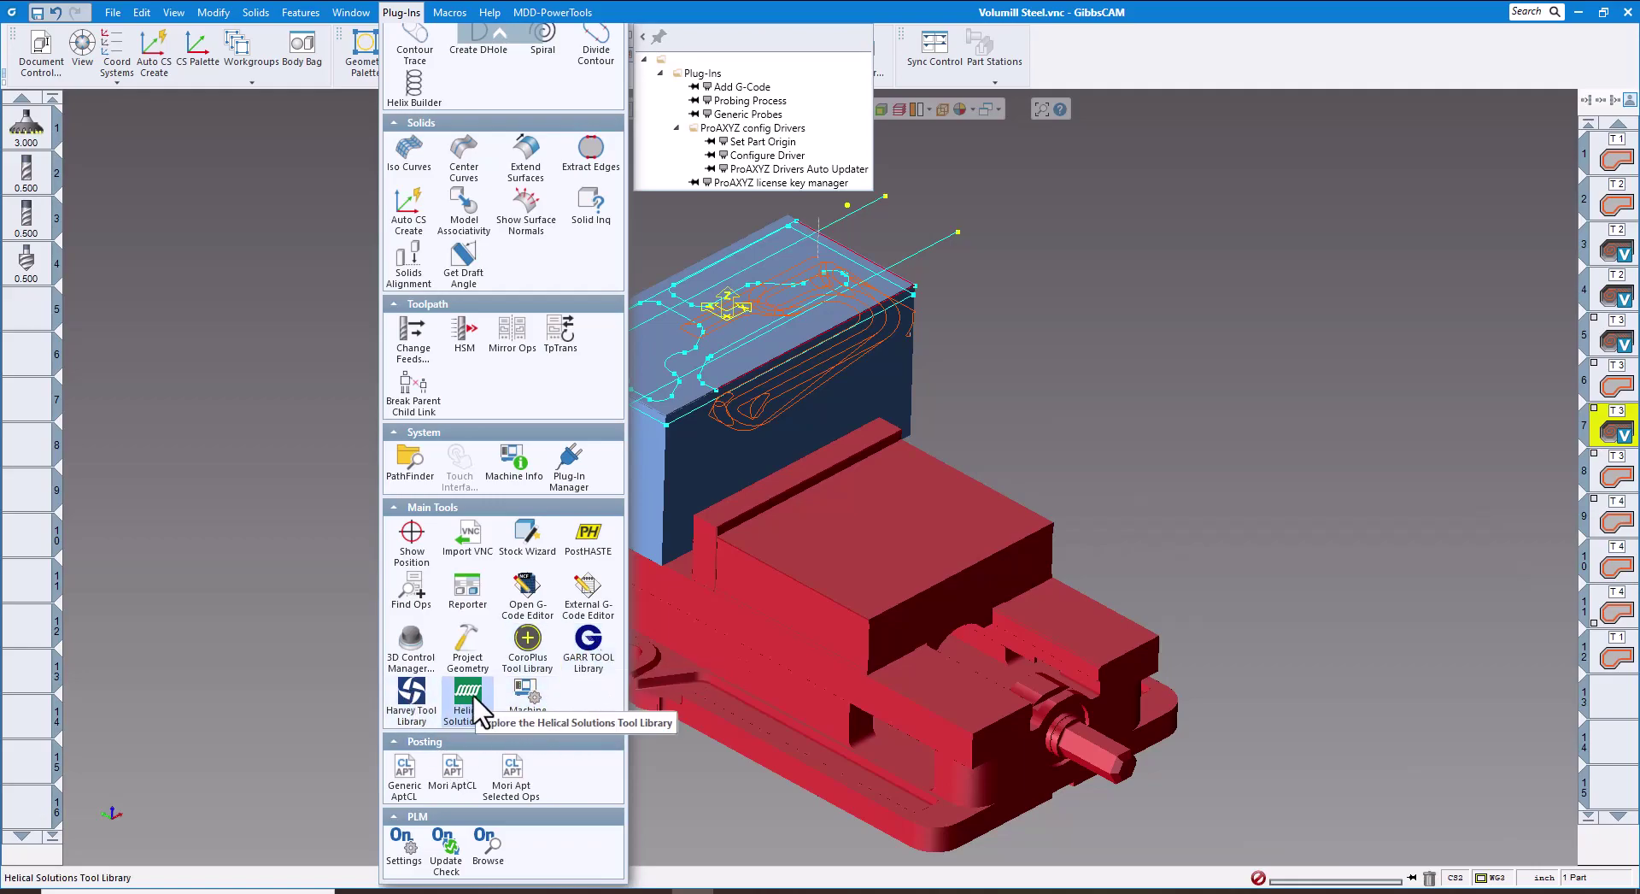
pyautogui.click(471, 696)
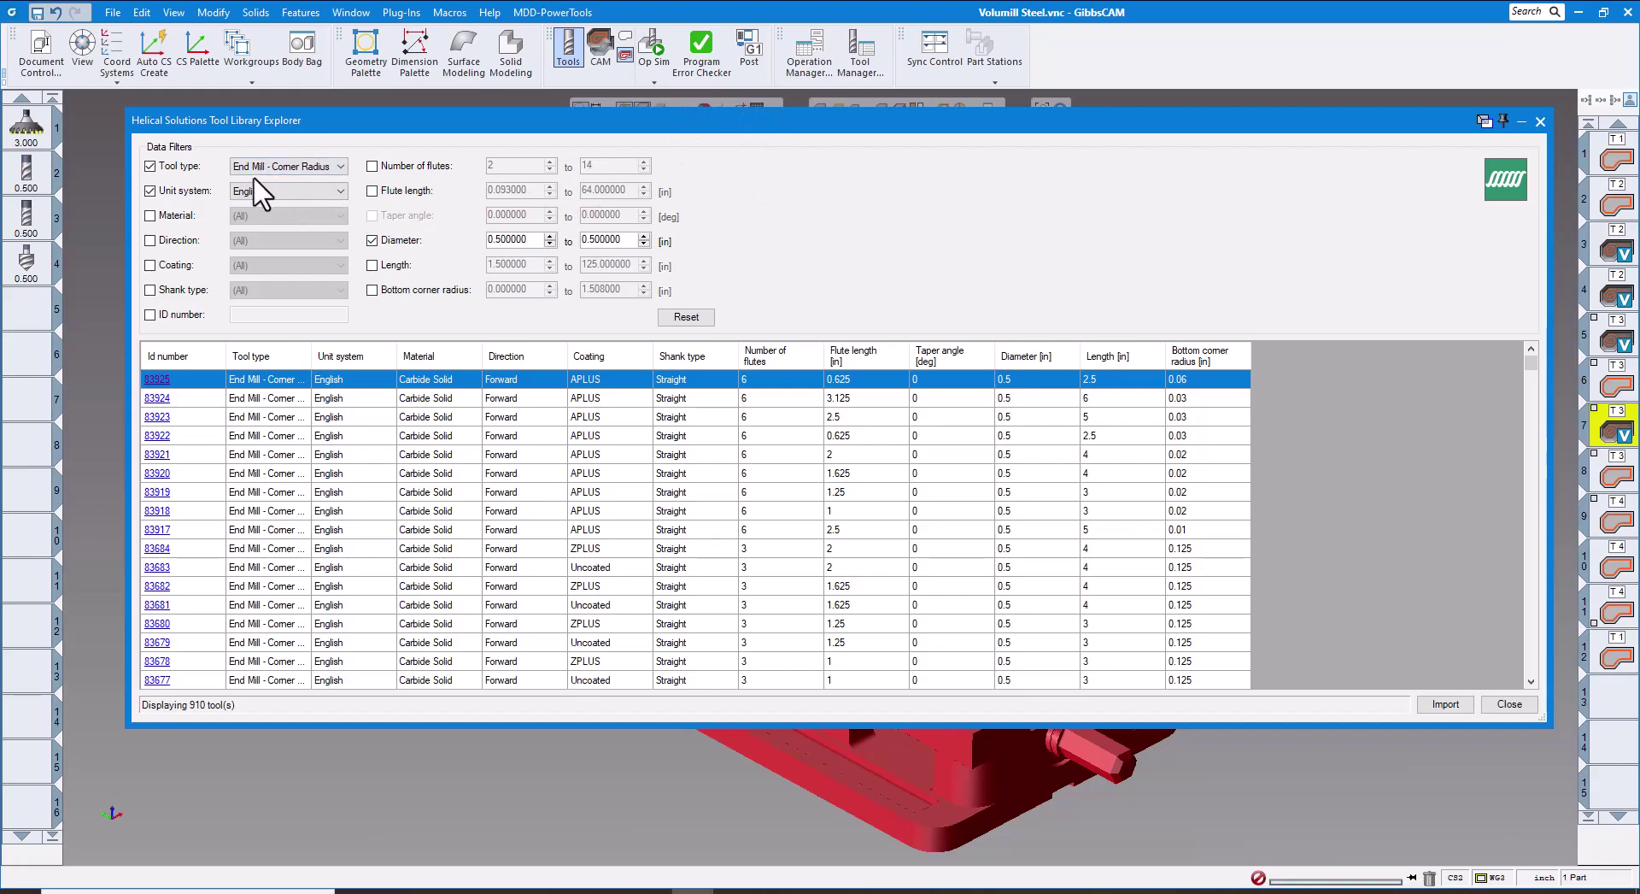
pyautogui.click(323, 168)
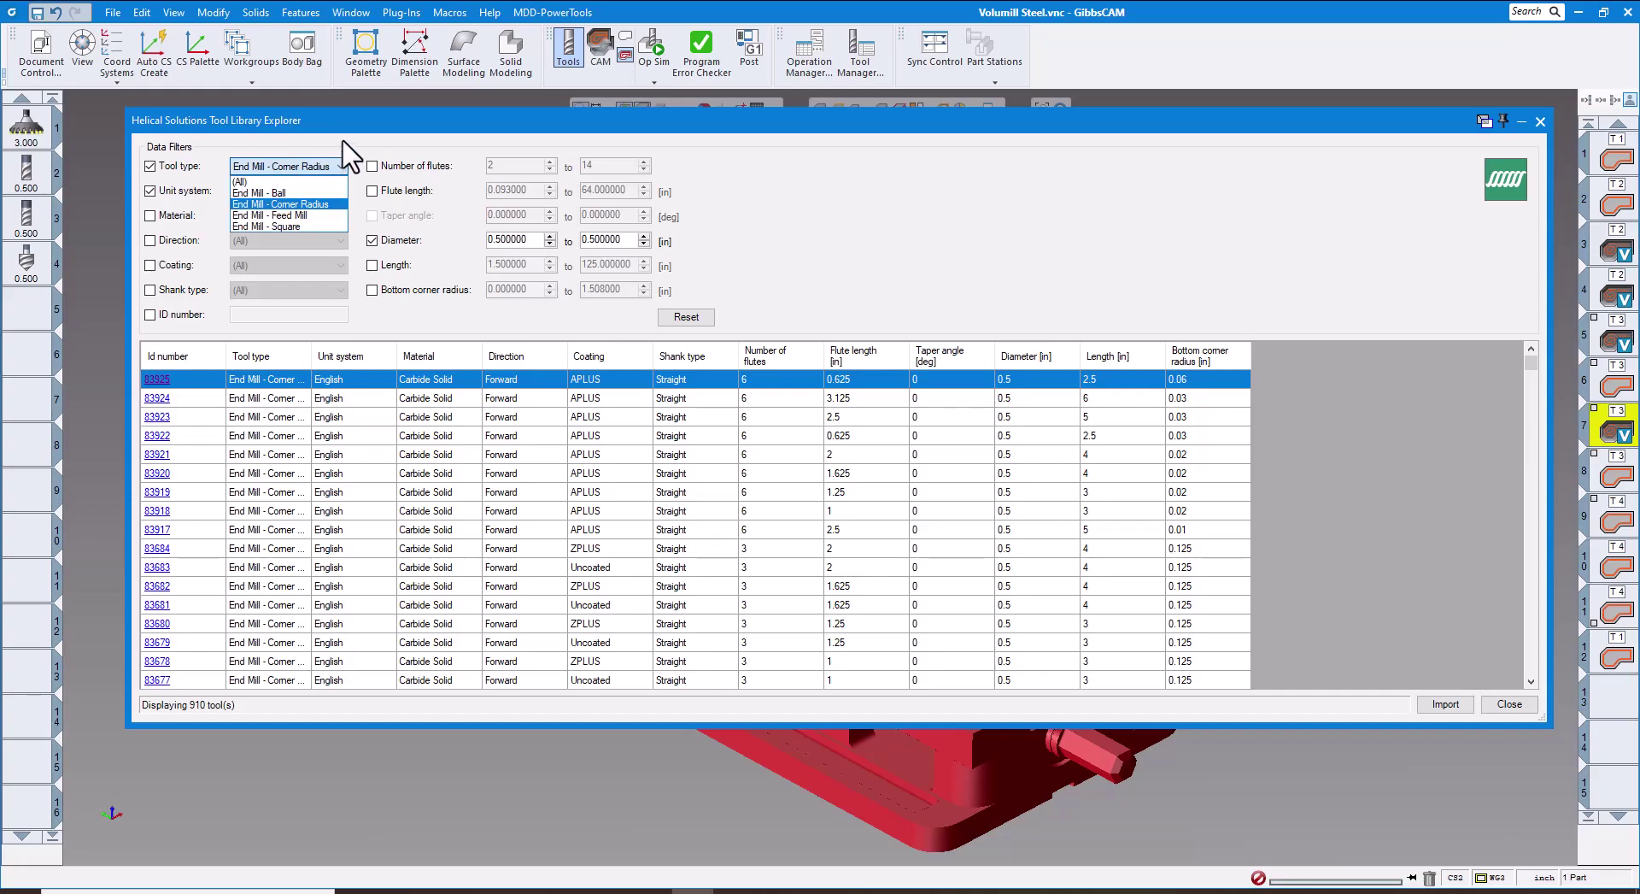
pyautogui.click(341, 147)
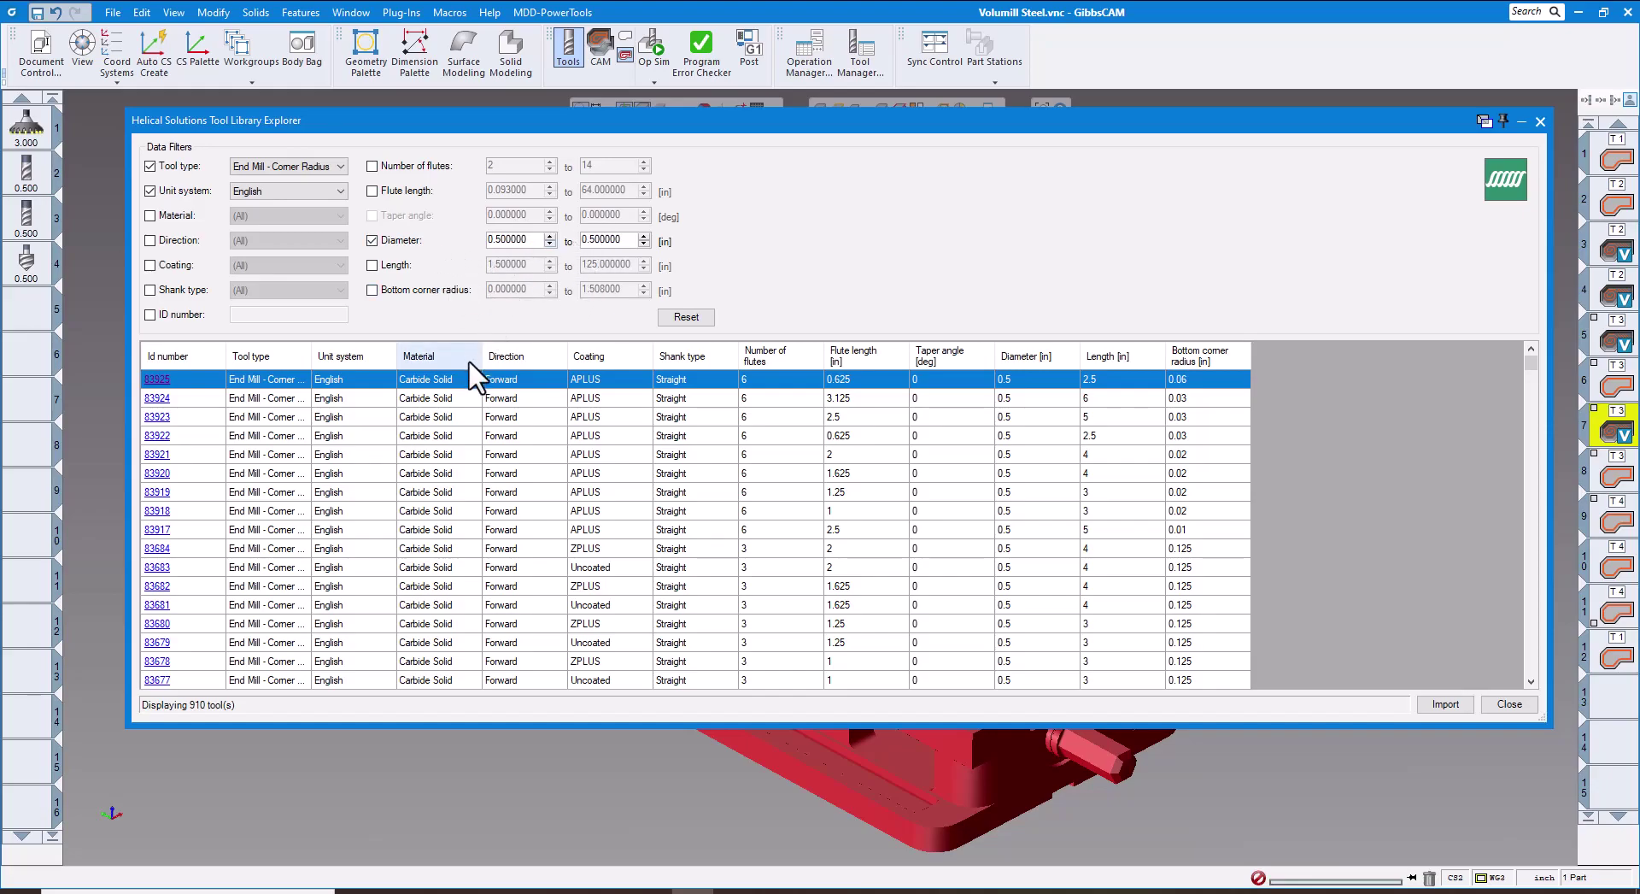
pyautogui.scroll(-1, 195, 438)
pyautogui.scroll(-1, 188, 425)
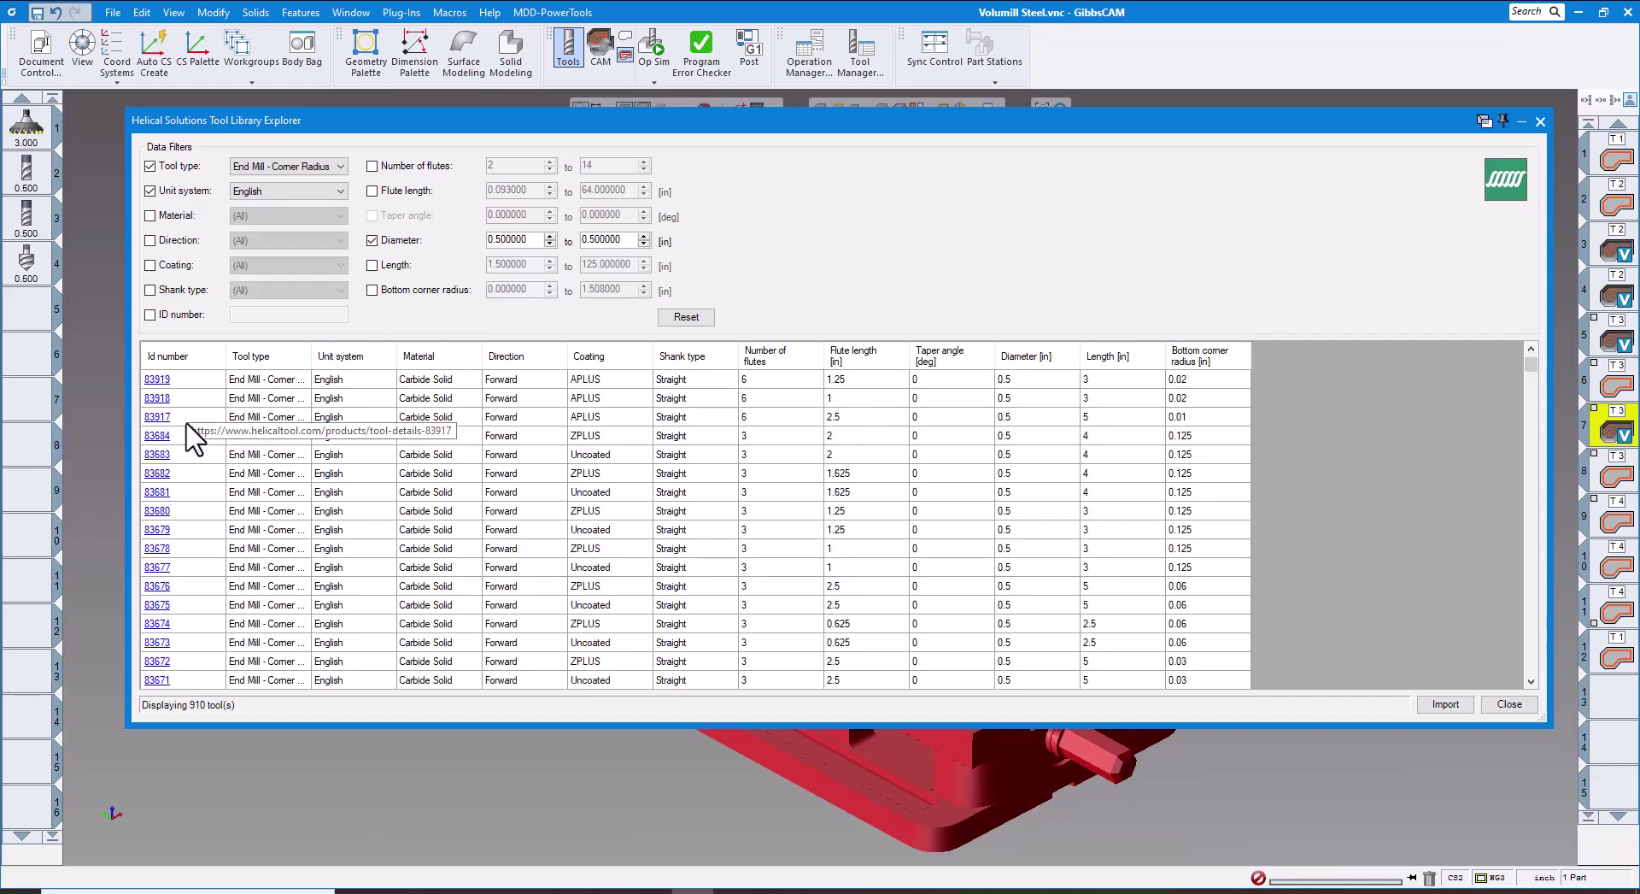
pyautogui.scroll(2, 191, 427)
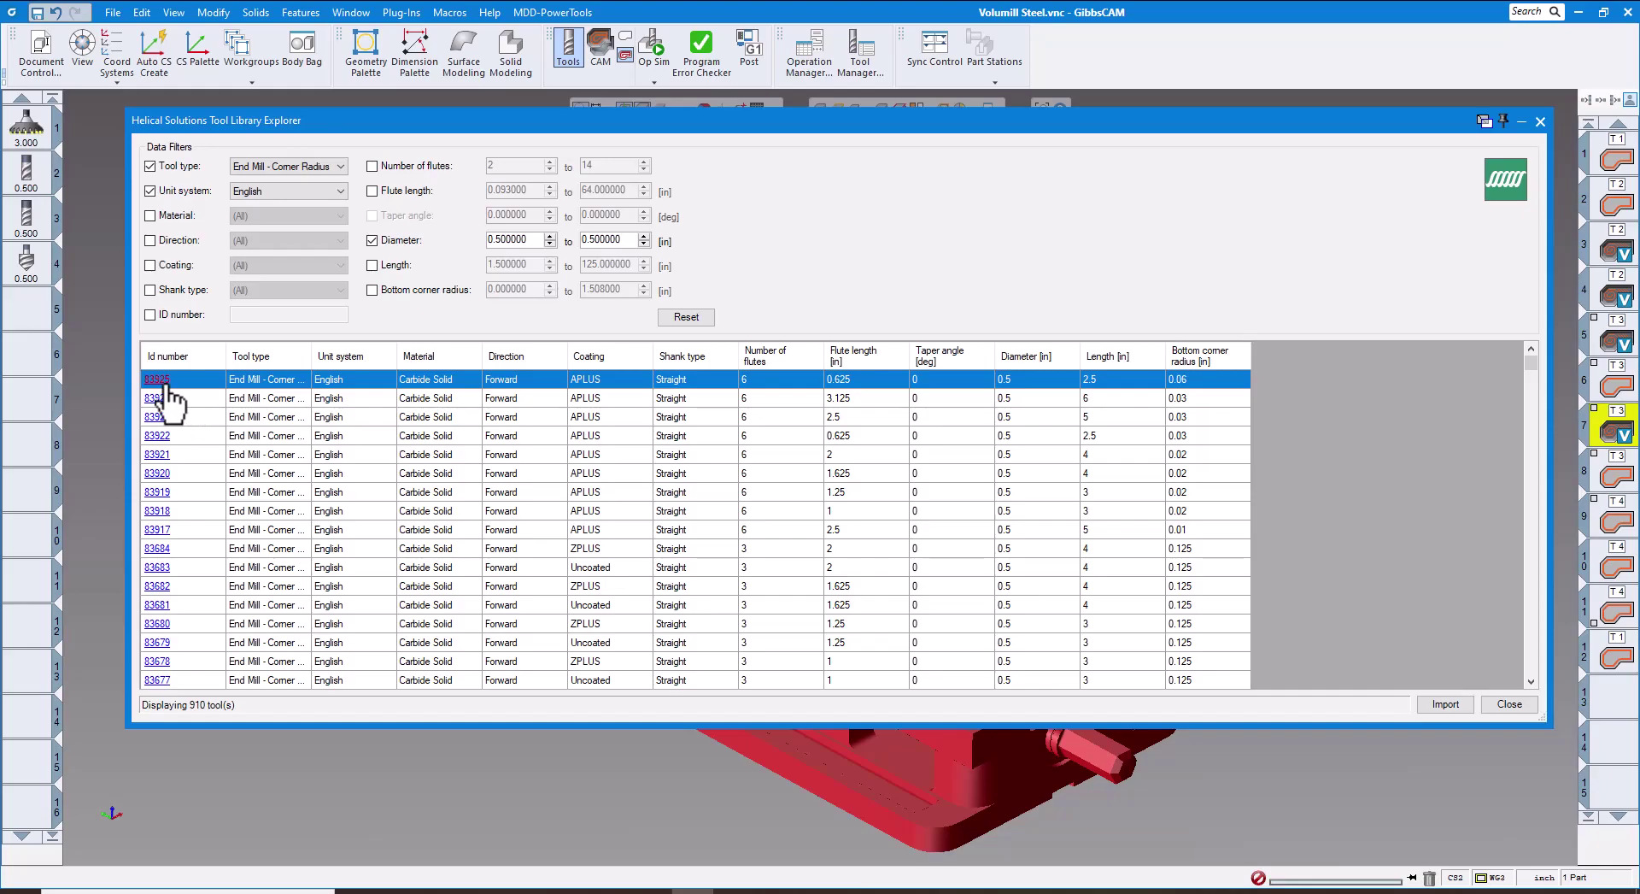
pyautogui.click(169, 386)
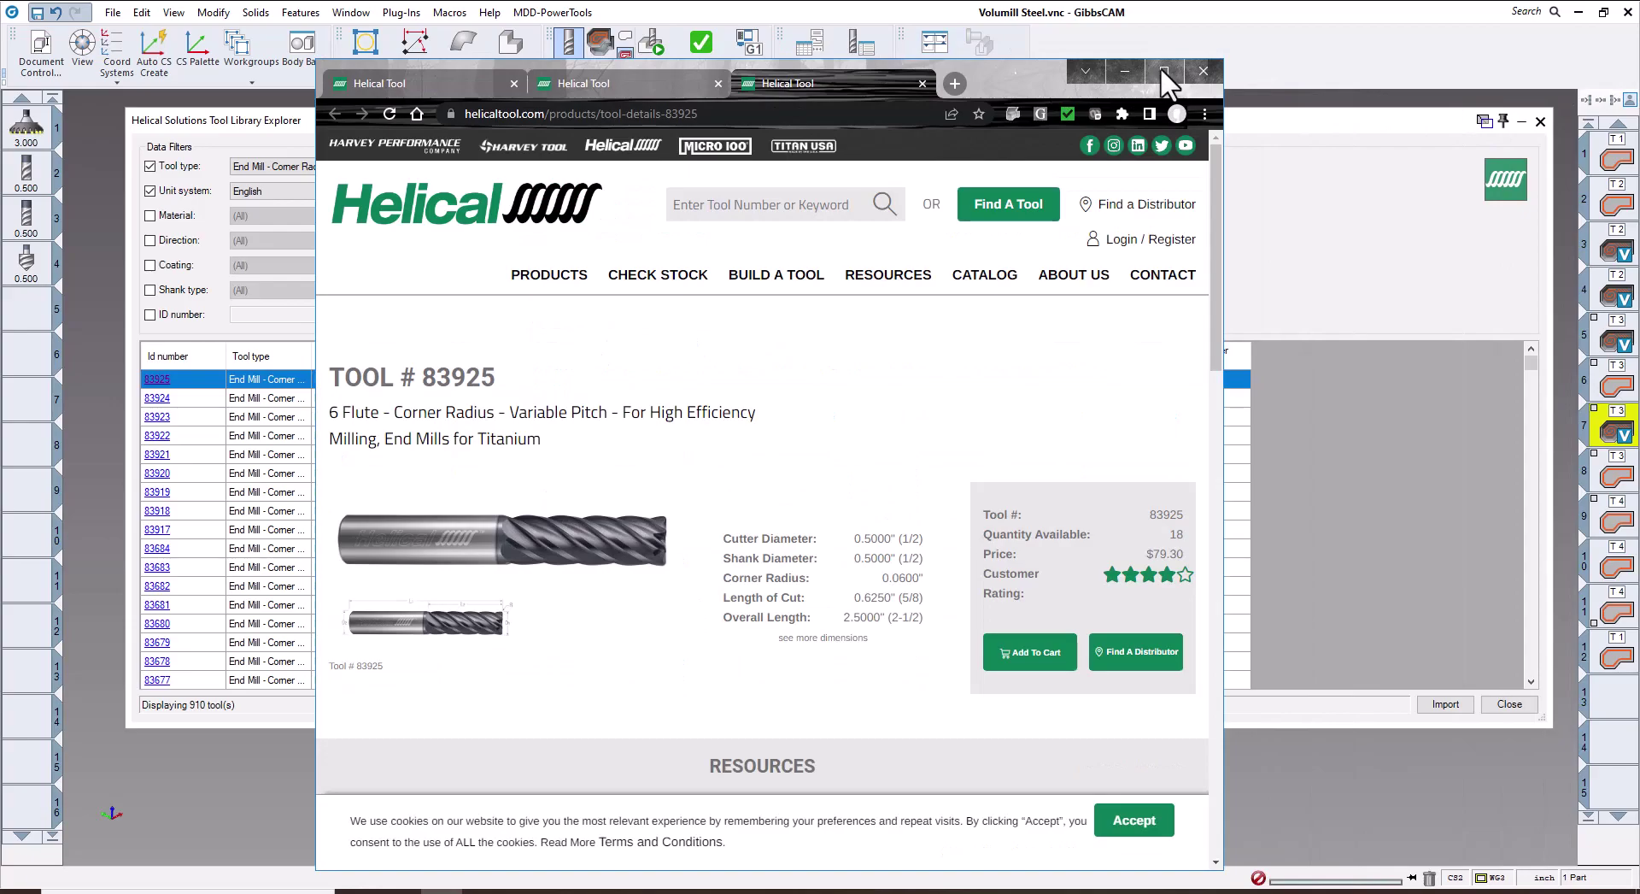
pyautogui.click(1164, 71)
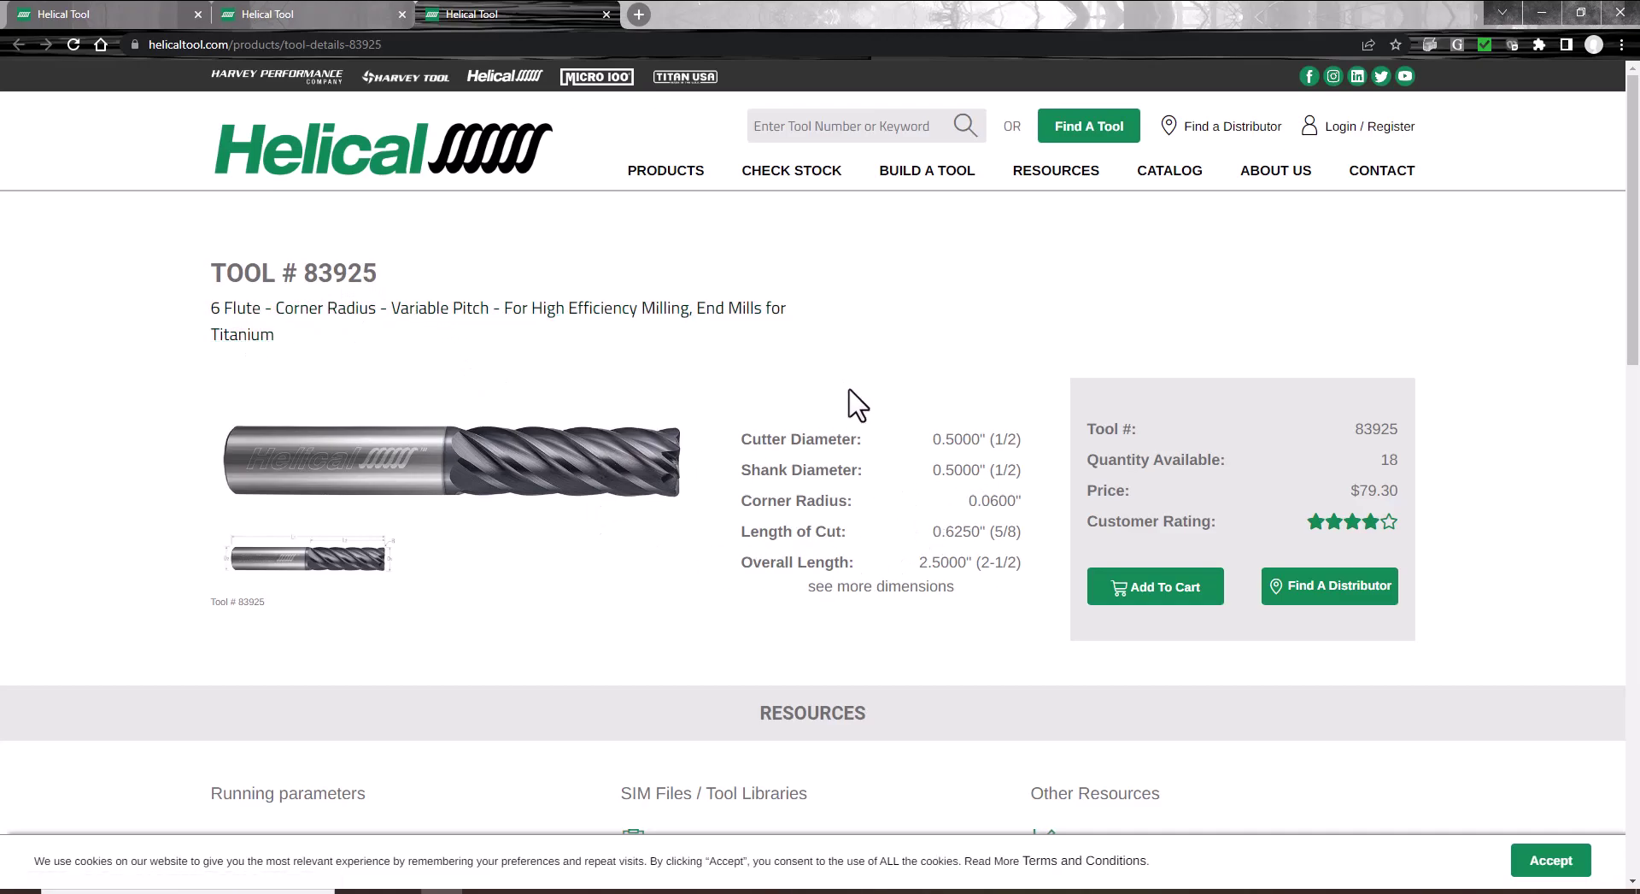
pyautogui.click(1540, 13)
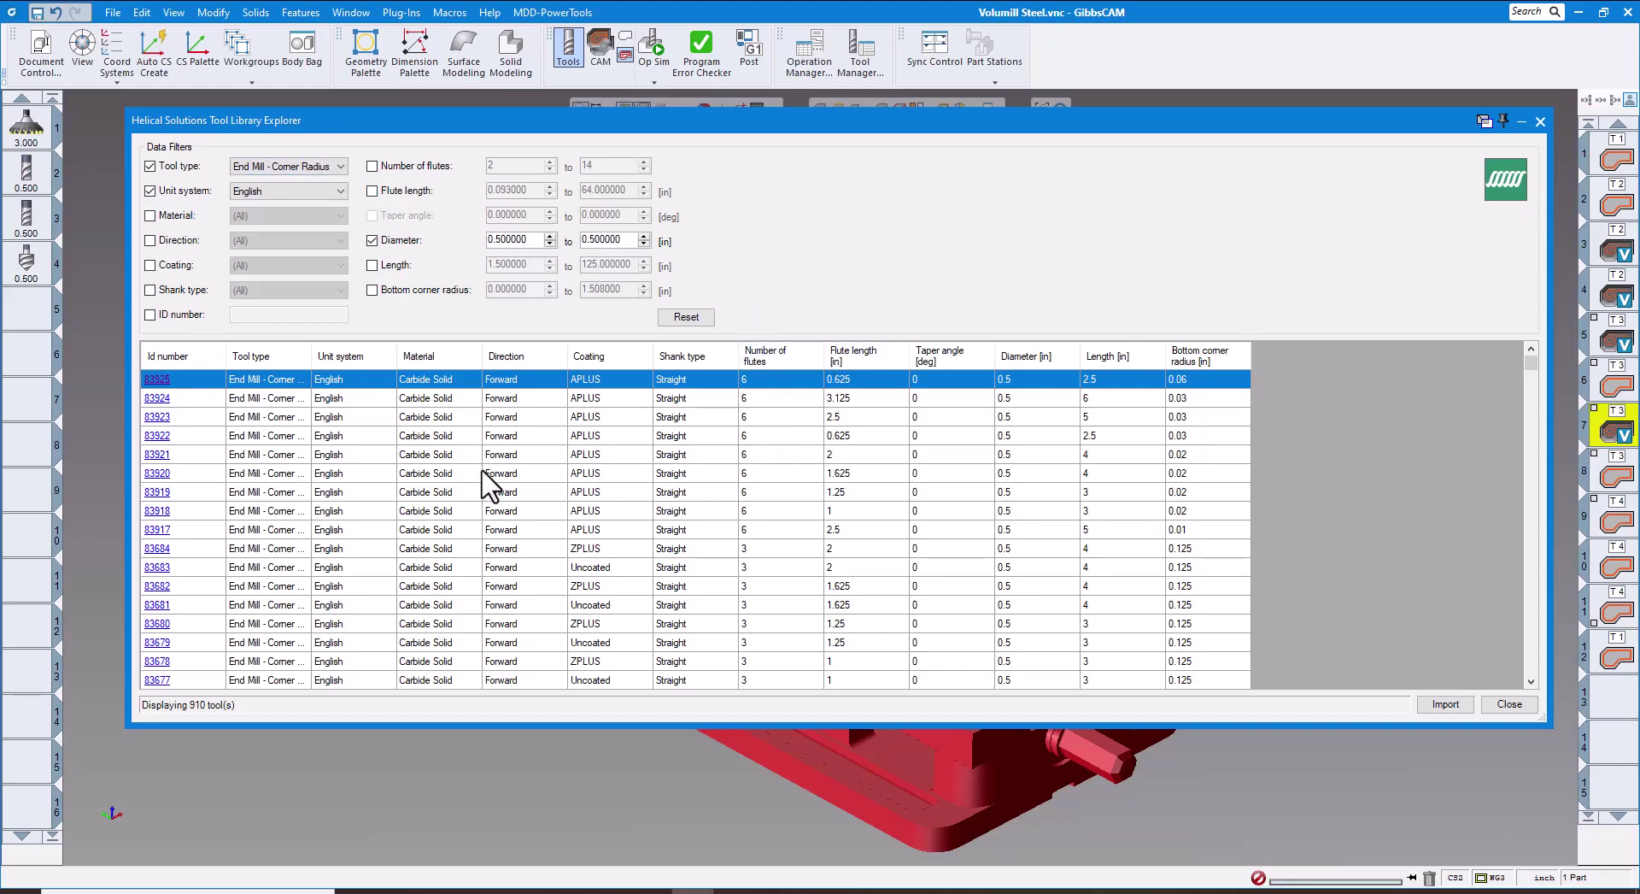
# Import Helical tool 83925 as 0.500 tool 5 and close the Tool Library Explorer.
pyautogui.scroll(-3, 492, 487)
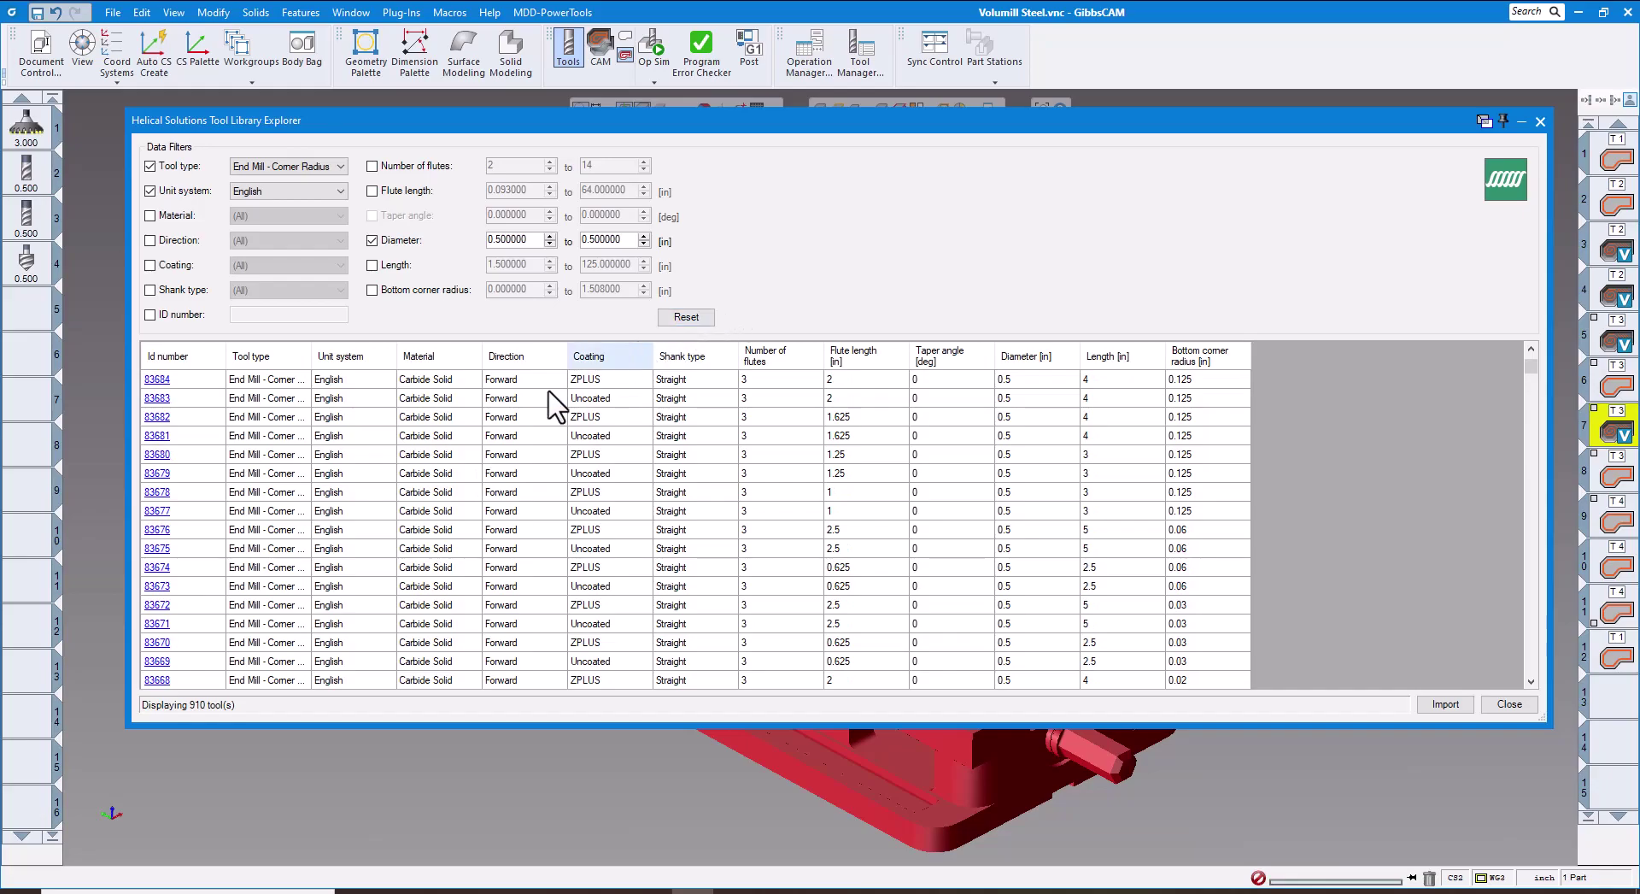
pyautogui.scroll(3, 829, 453)
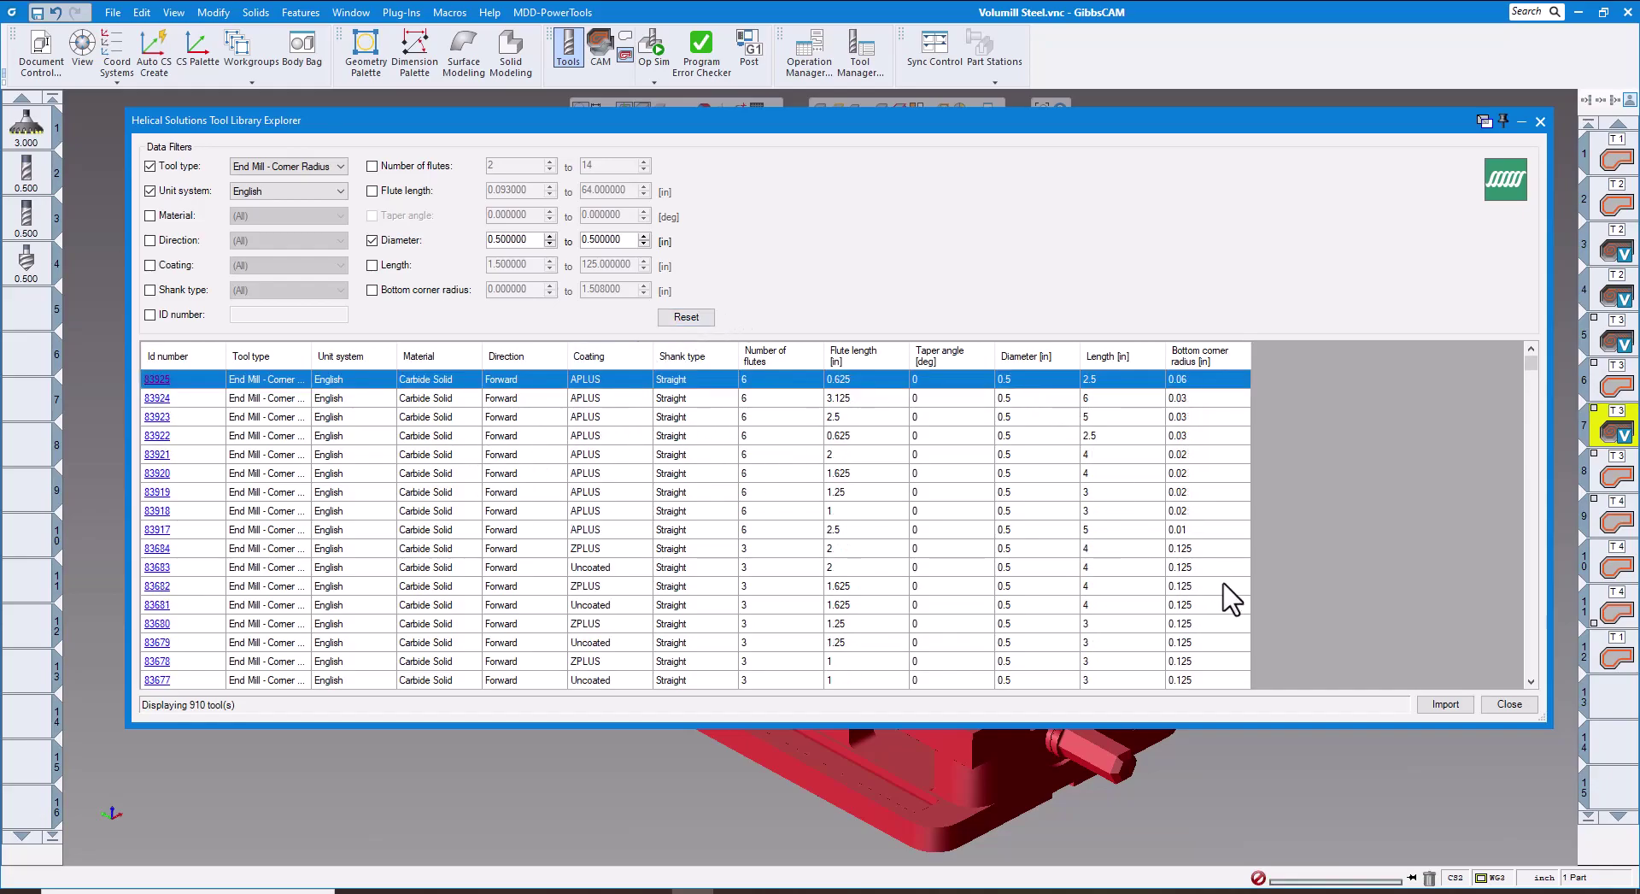
pyautogui.click(1444, 704)
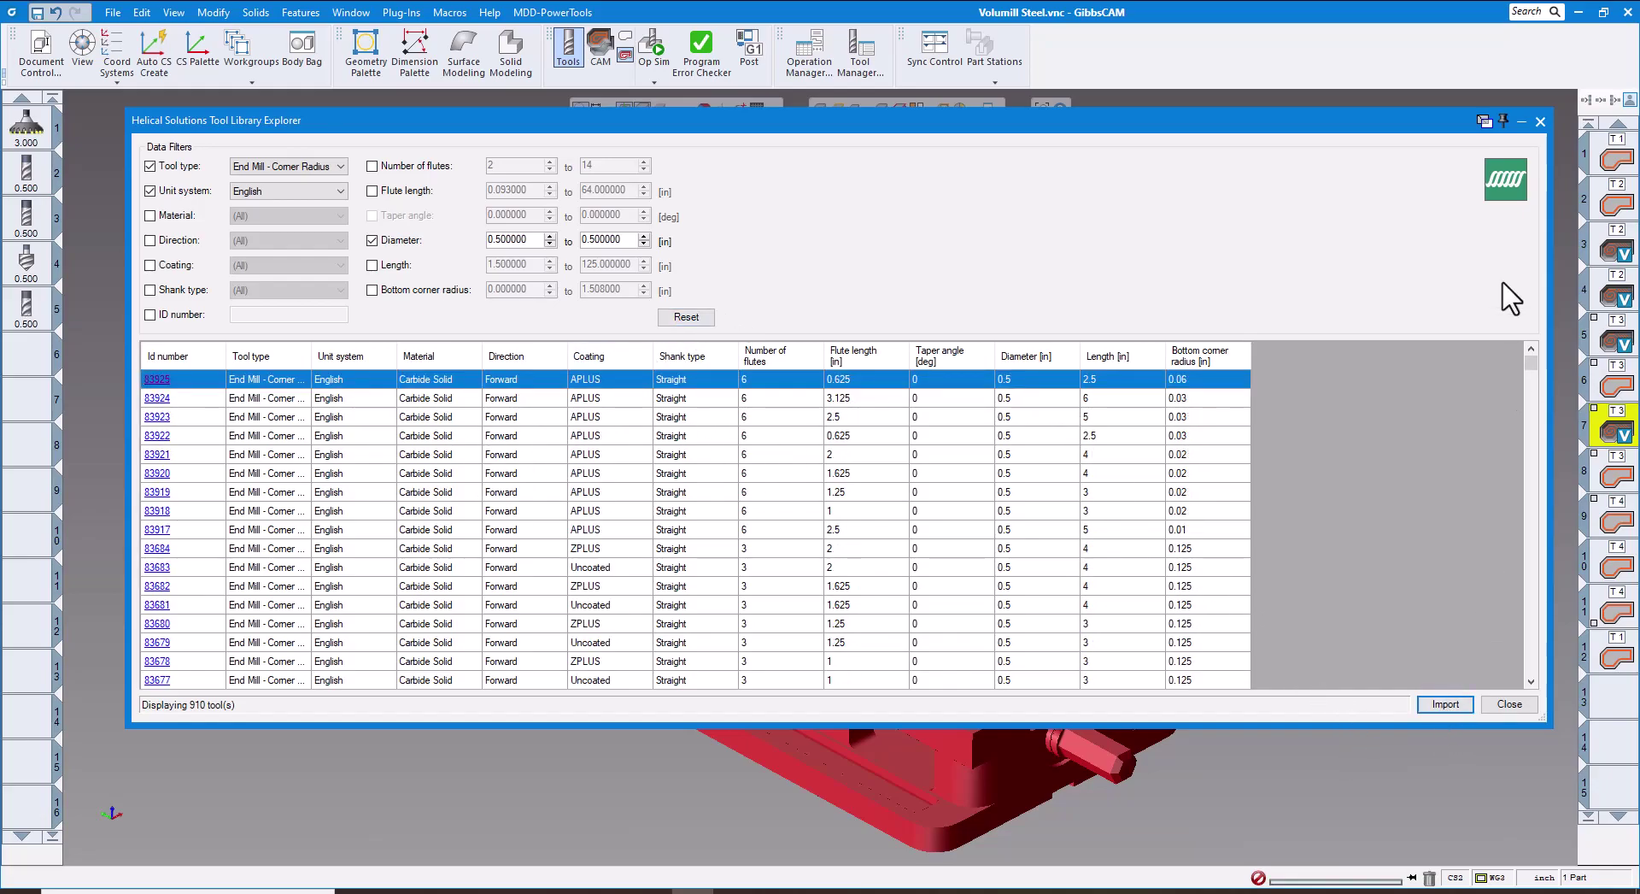
pyautogui.click(1541, 122)
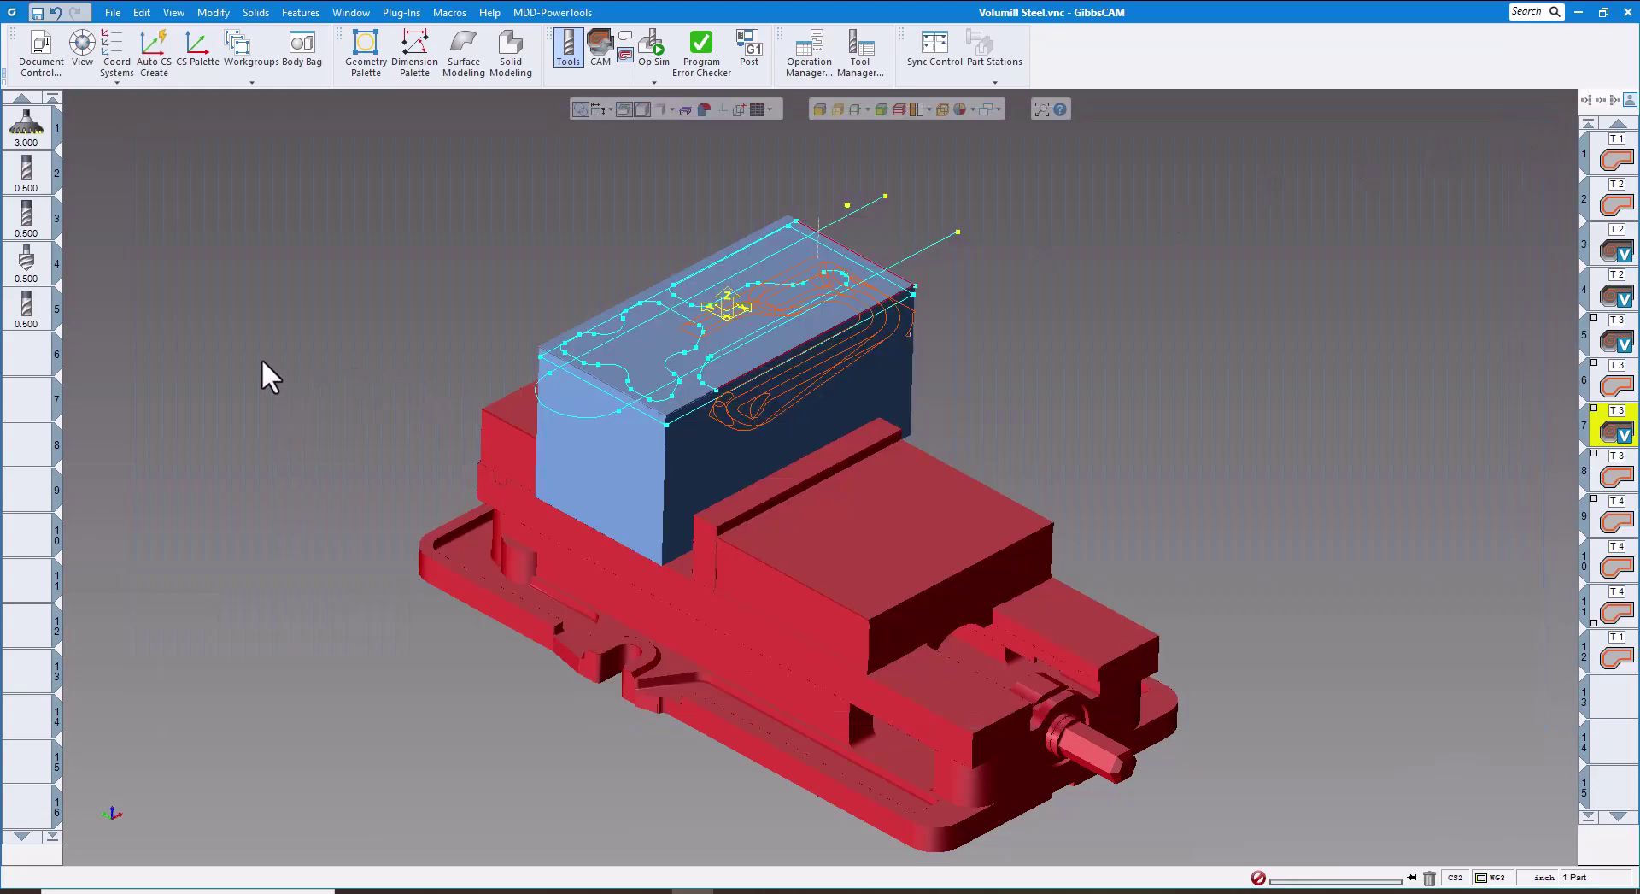
pyautogui.doubleClick(26, 323)
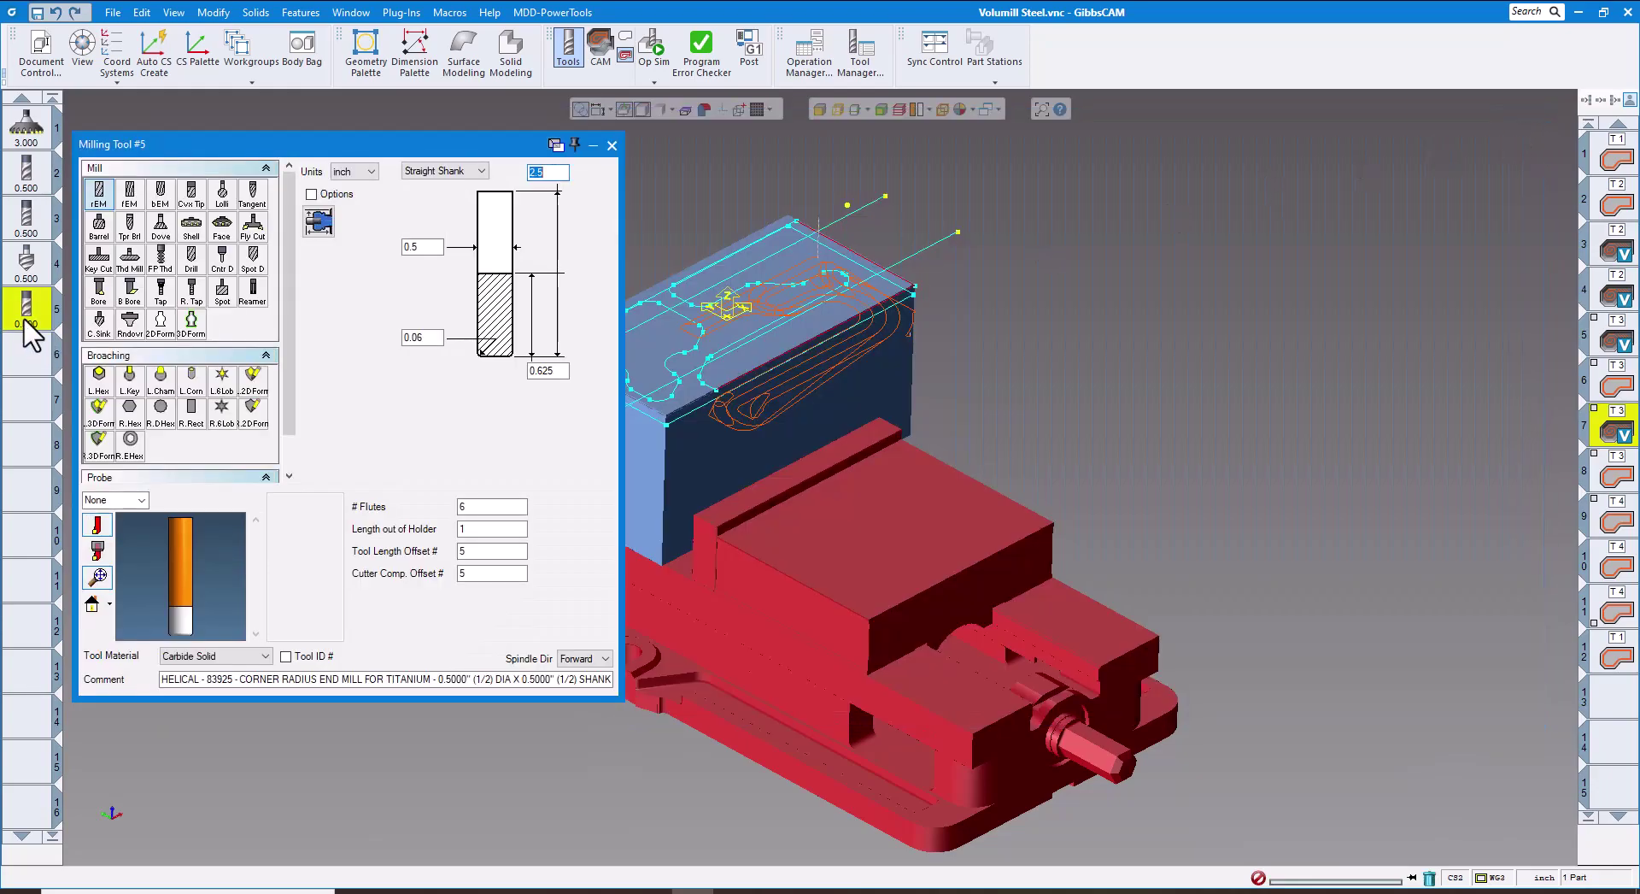
pyautogui.click(186, 680)
pyautogui.click(612, 145)
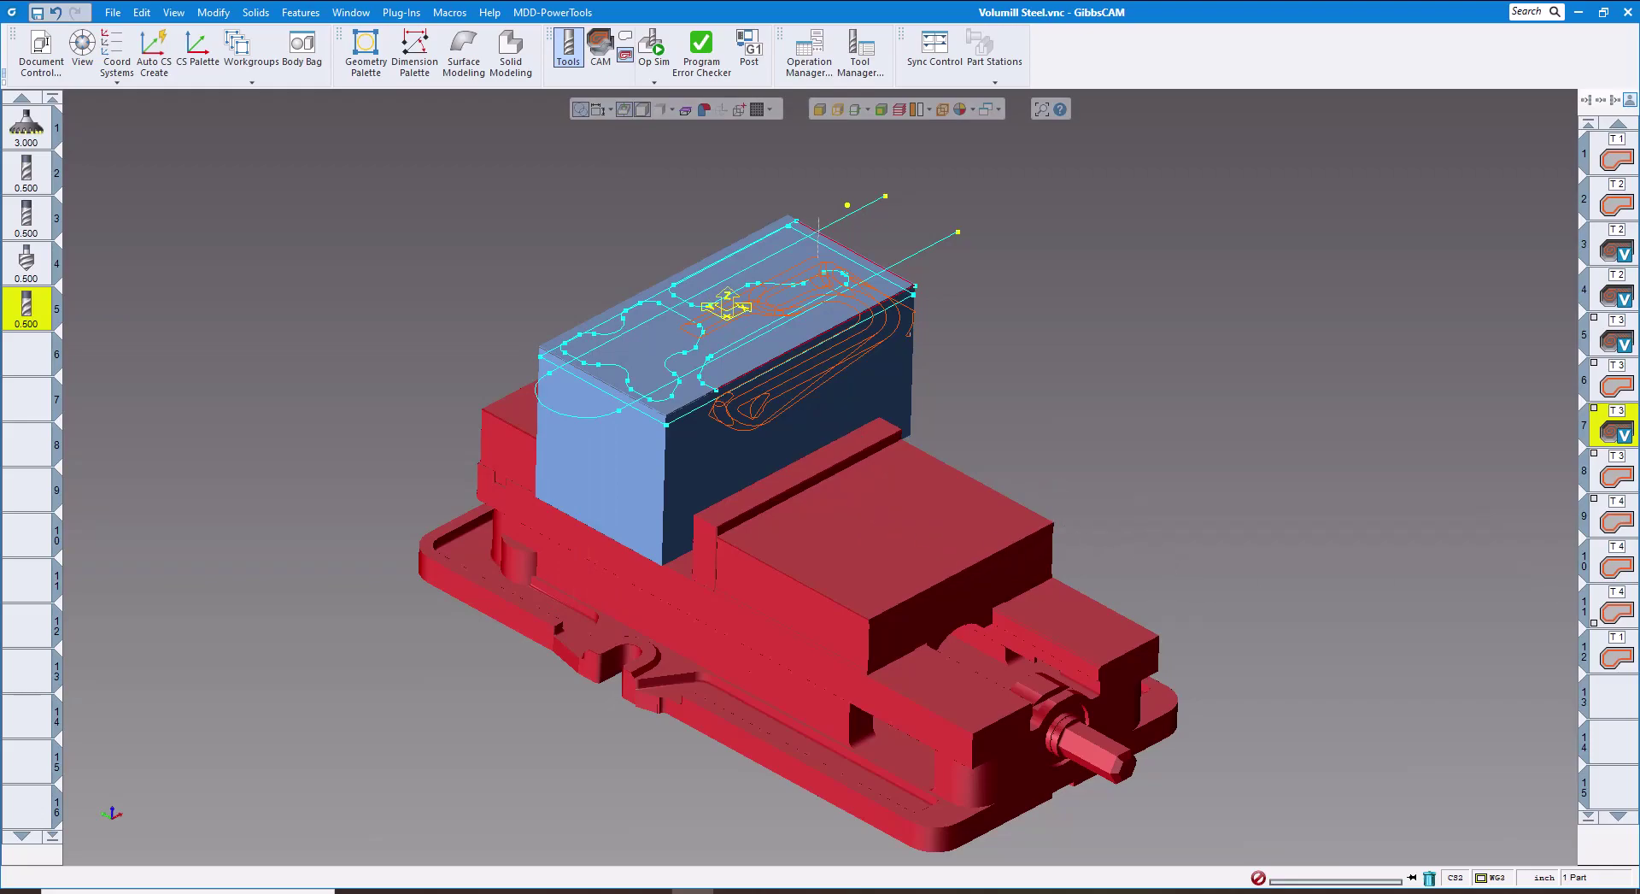
# Run the full Op Sim simulation, rewind and replay it with Speed Control nudged slightly faster.
pyautogui.click(654, 60)
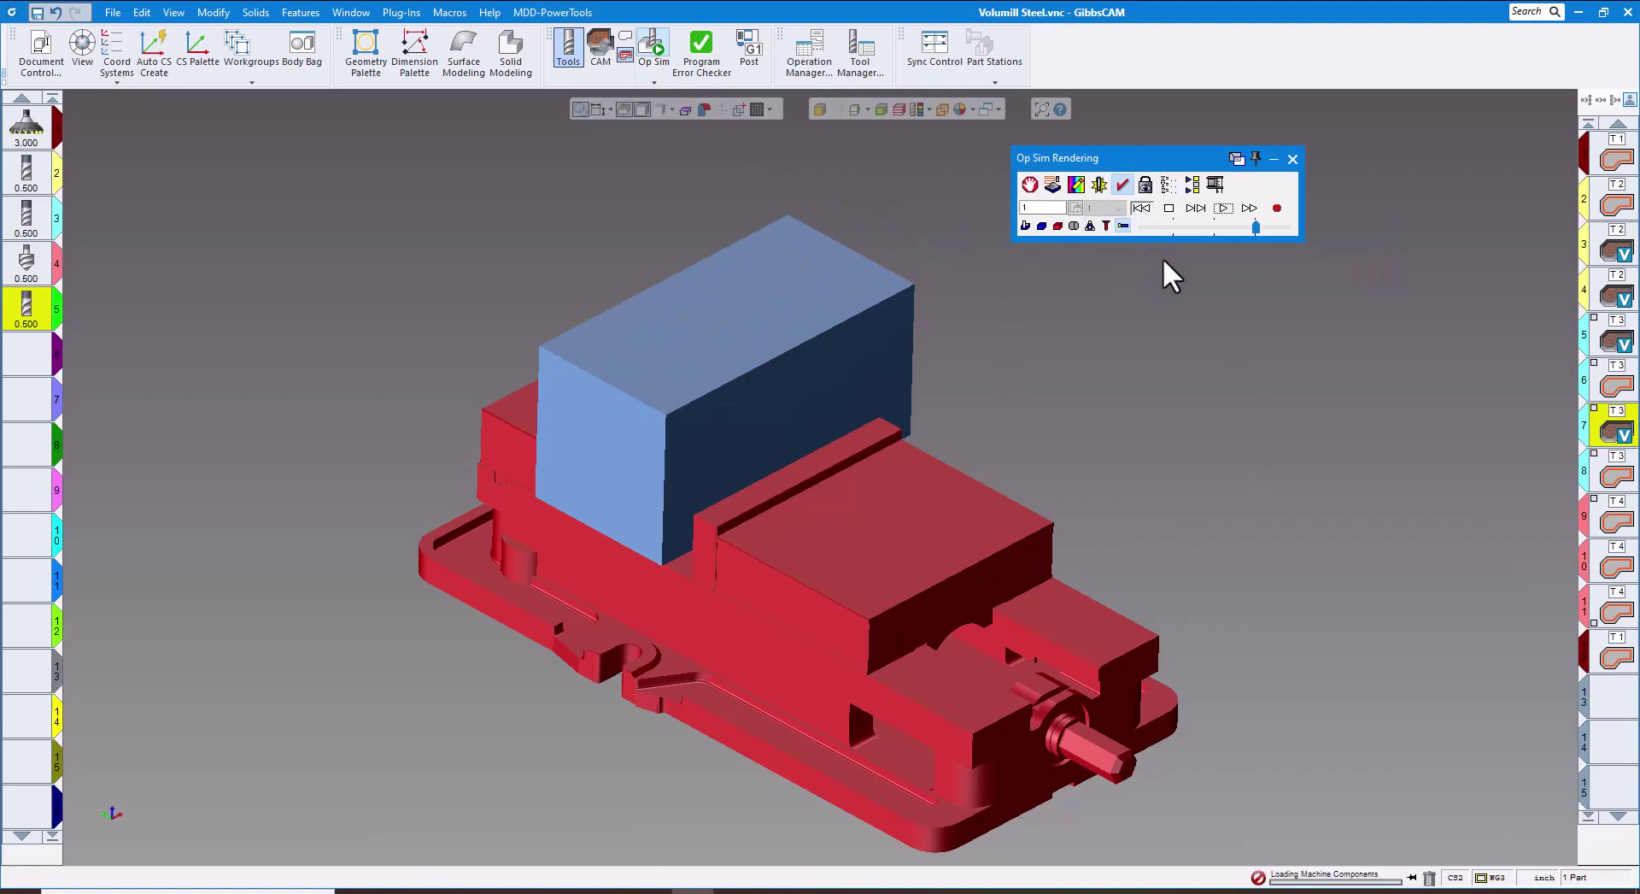
pyautogui.click(1222, 207)
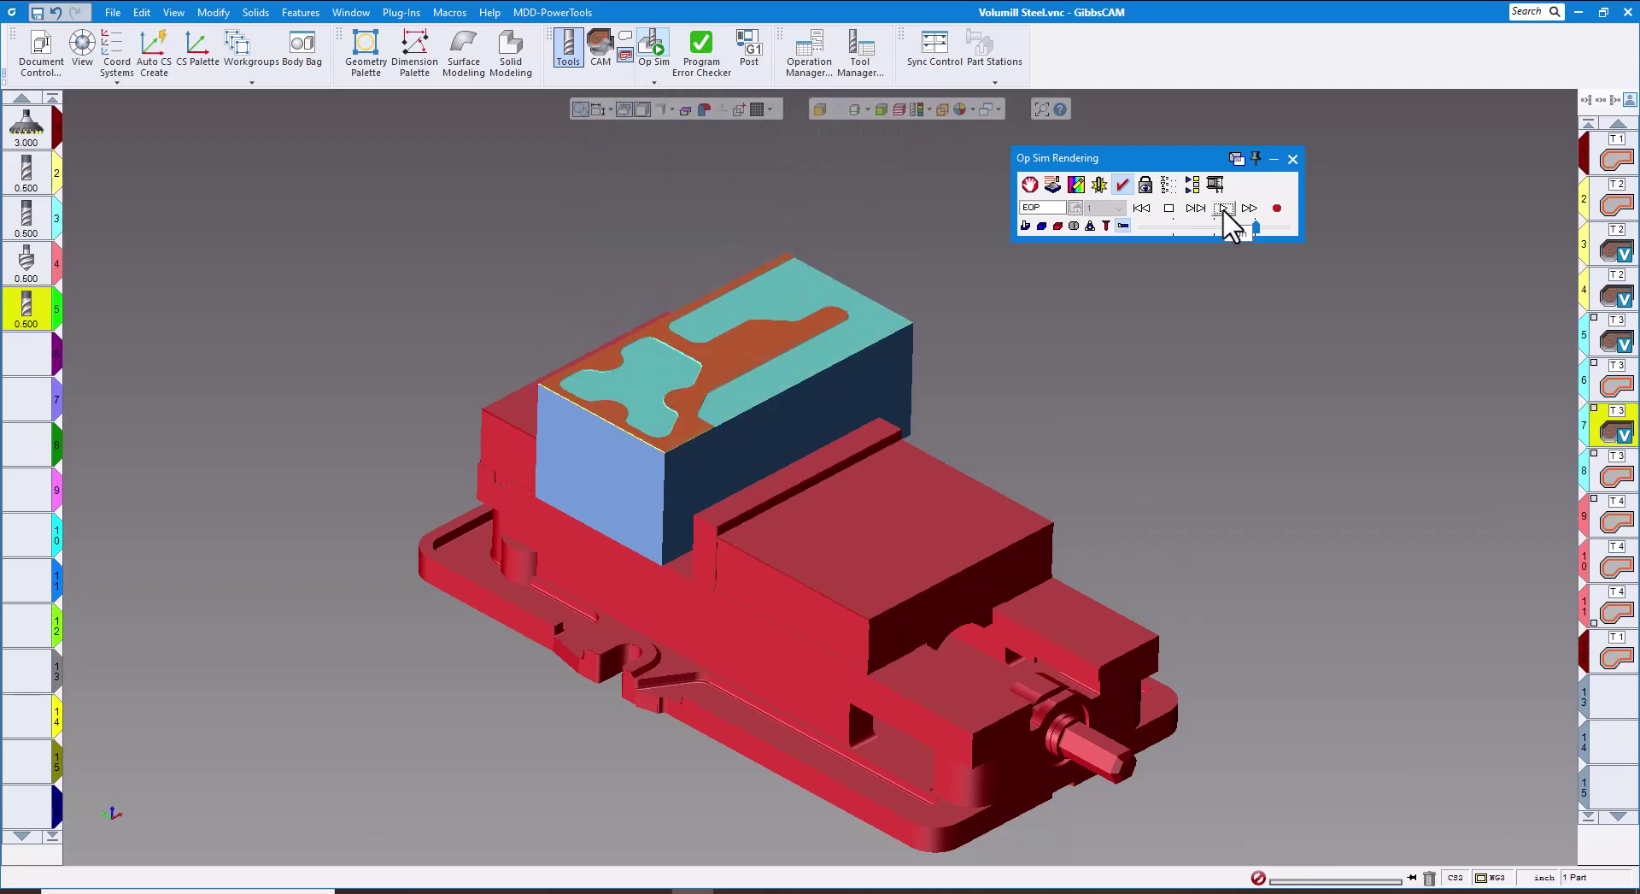
pyautogui.click(1141, 209)
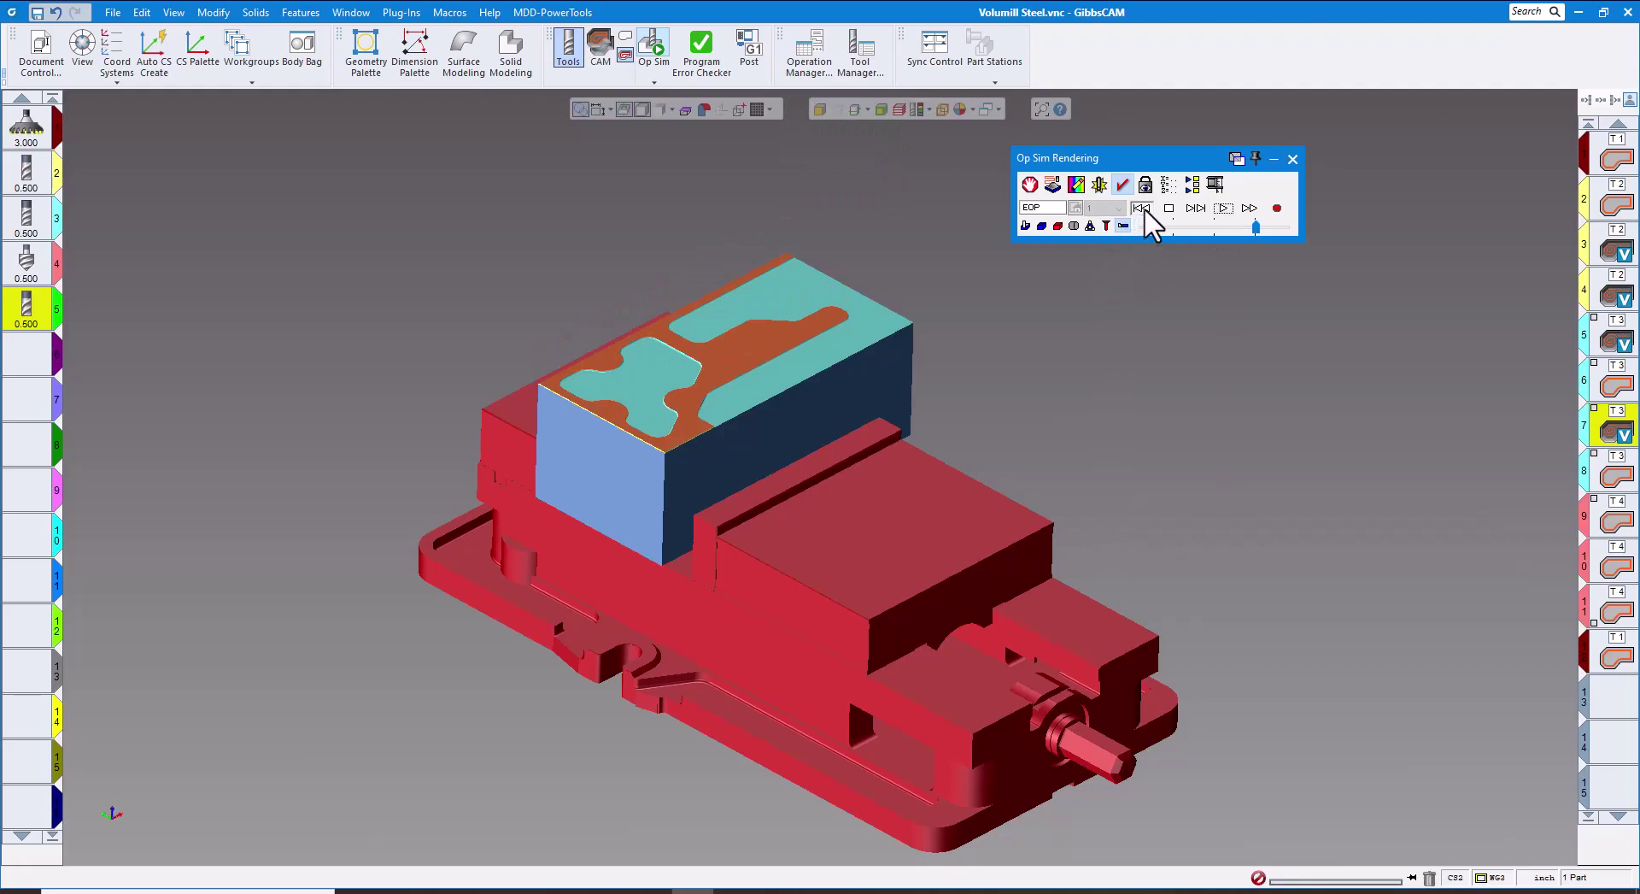
pyautogui.click(1224, 209)
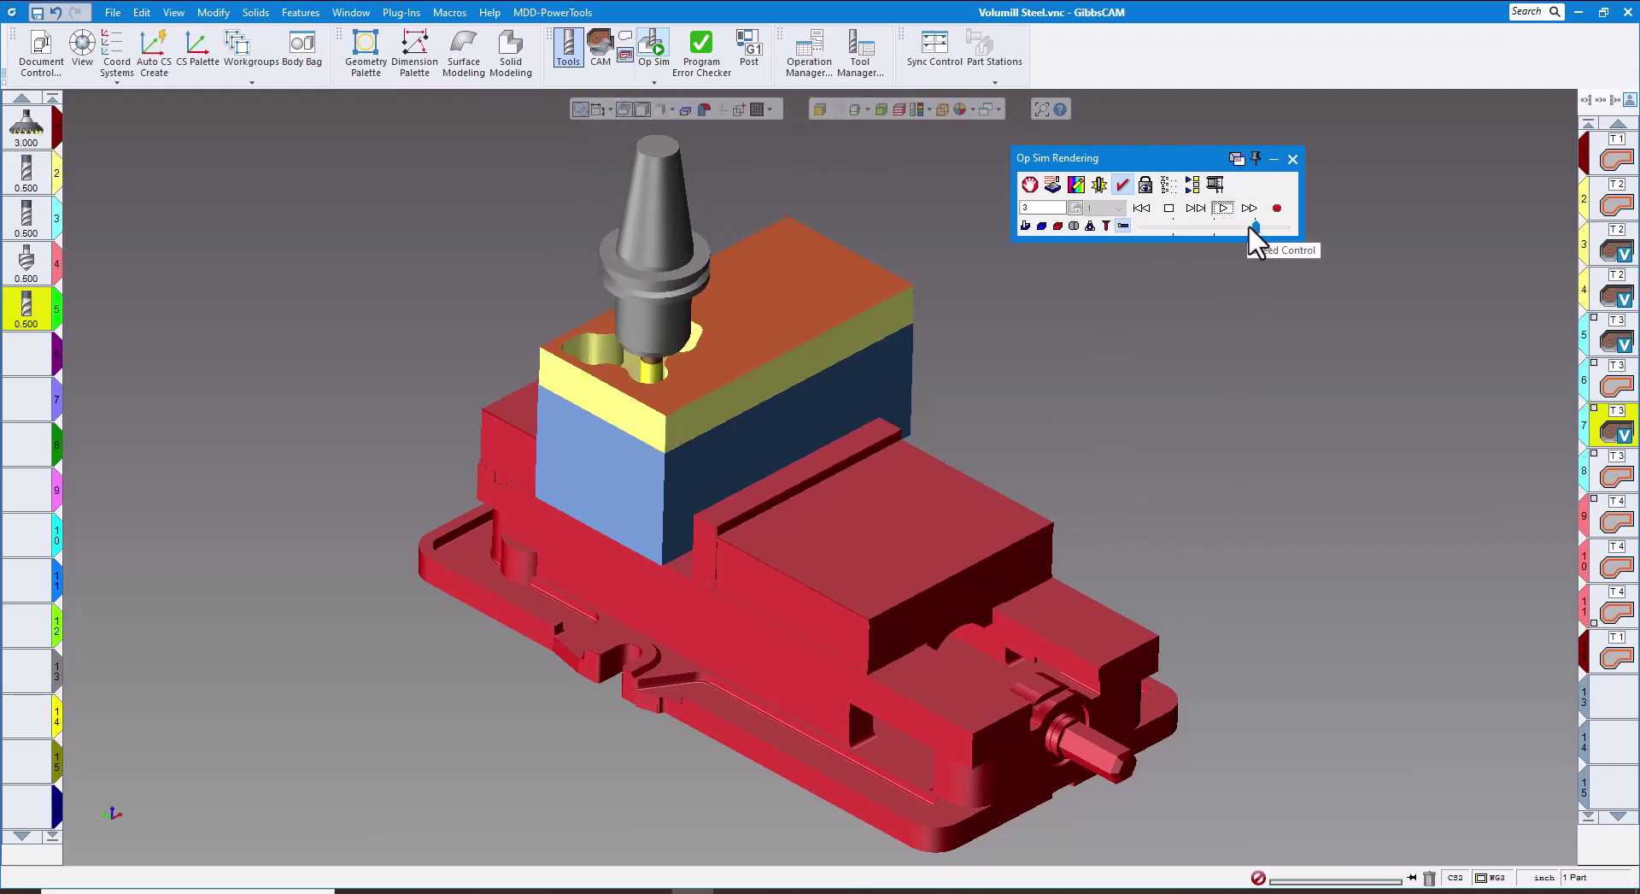
pyautogui.moveTo(1254, 224); pyautogui.dragTo(1258, 223)
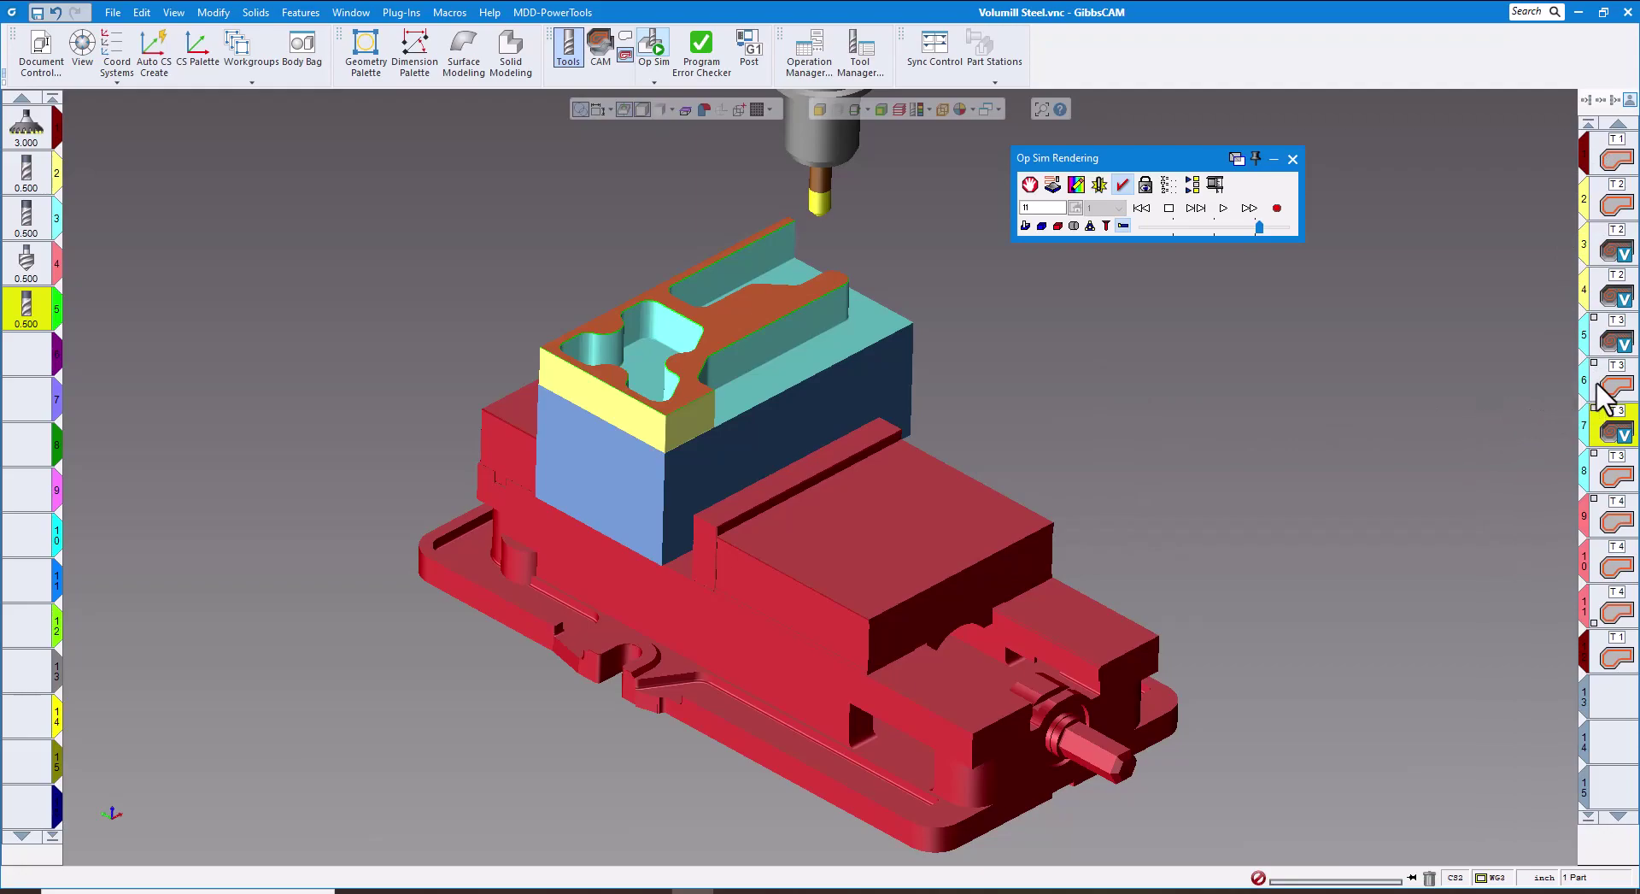
# Simulate only the selected operation, rewind to uncut stock, and enable showing skipped operations.
pyautogui.click(1193, 185)
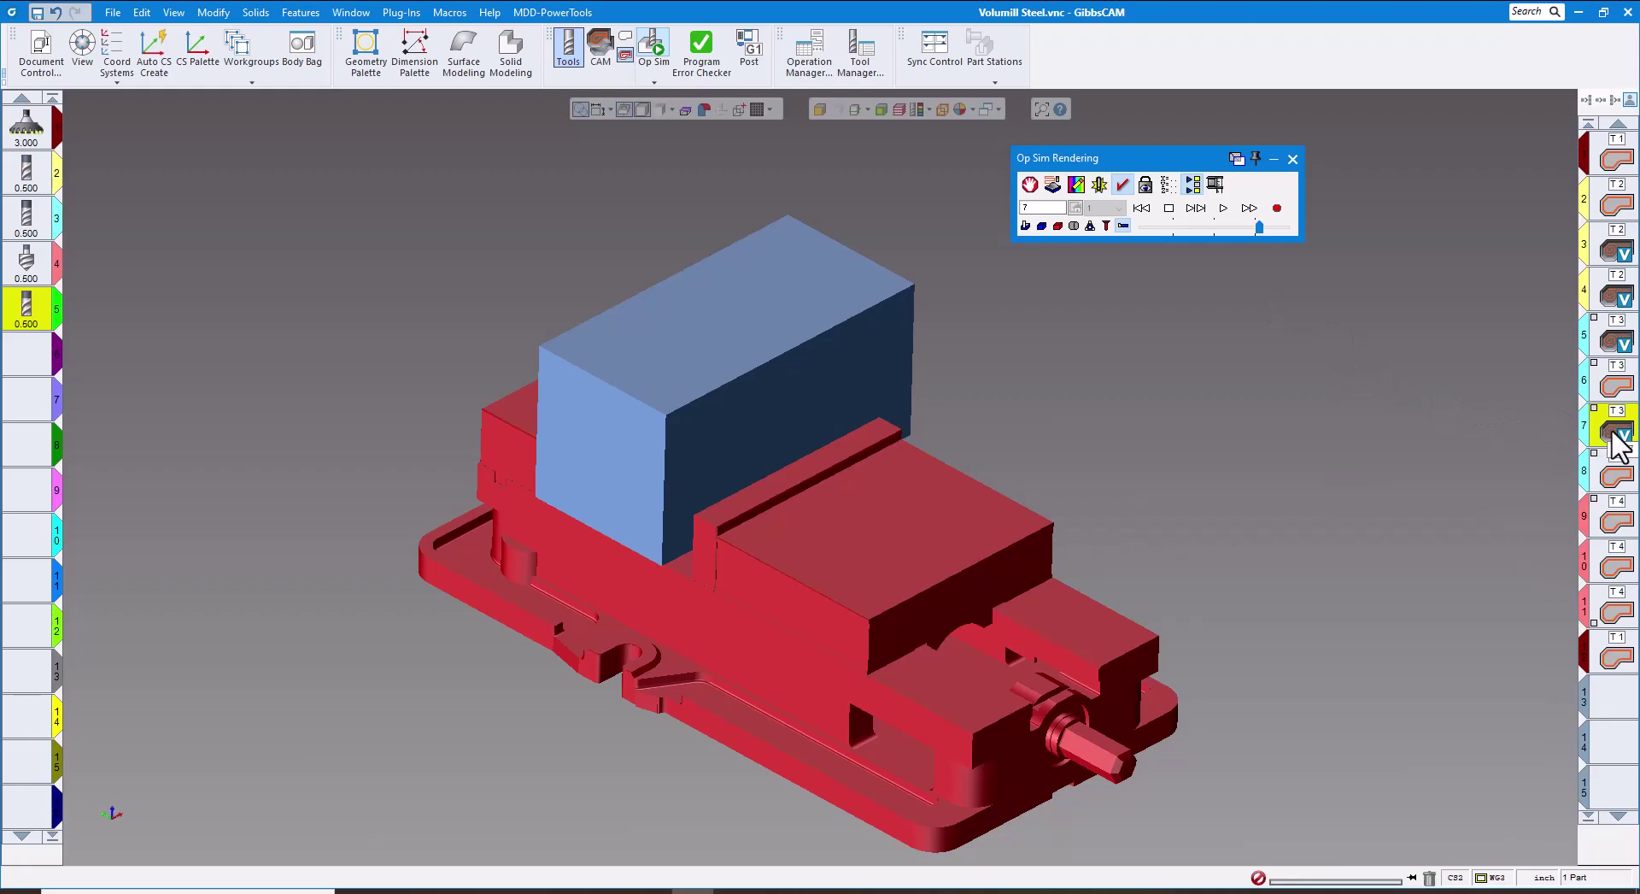
pyautogui.click(1222, 208)
pyautogui.click(1142, 208)
pyautogui.rightClick(1142, 162)
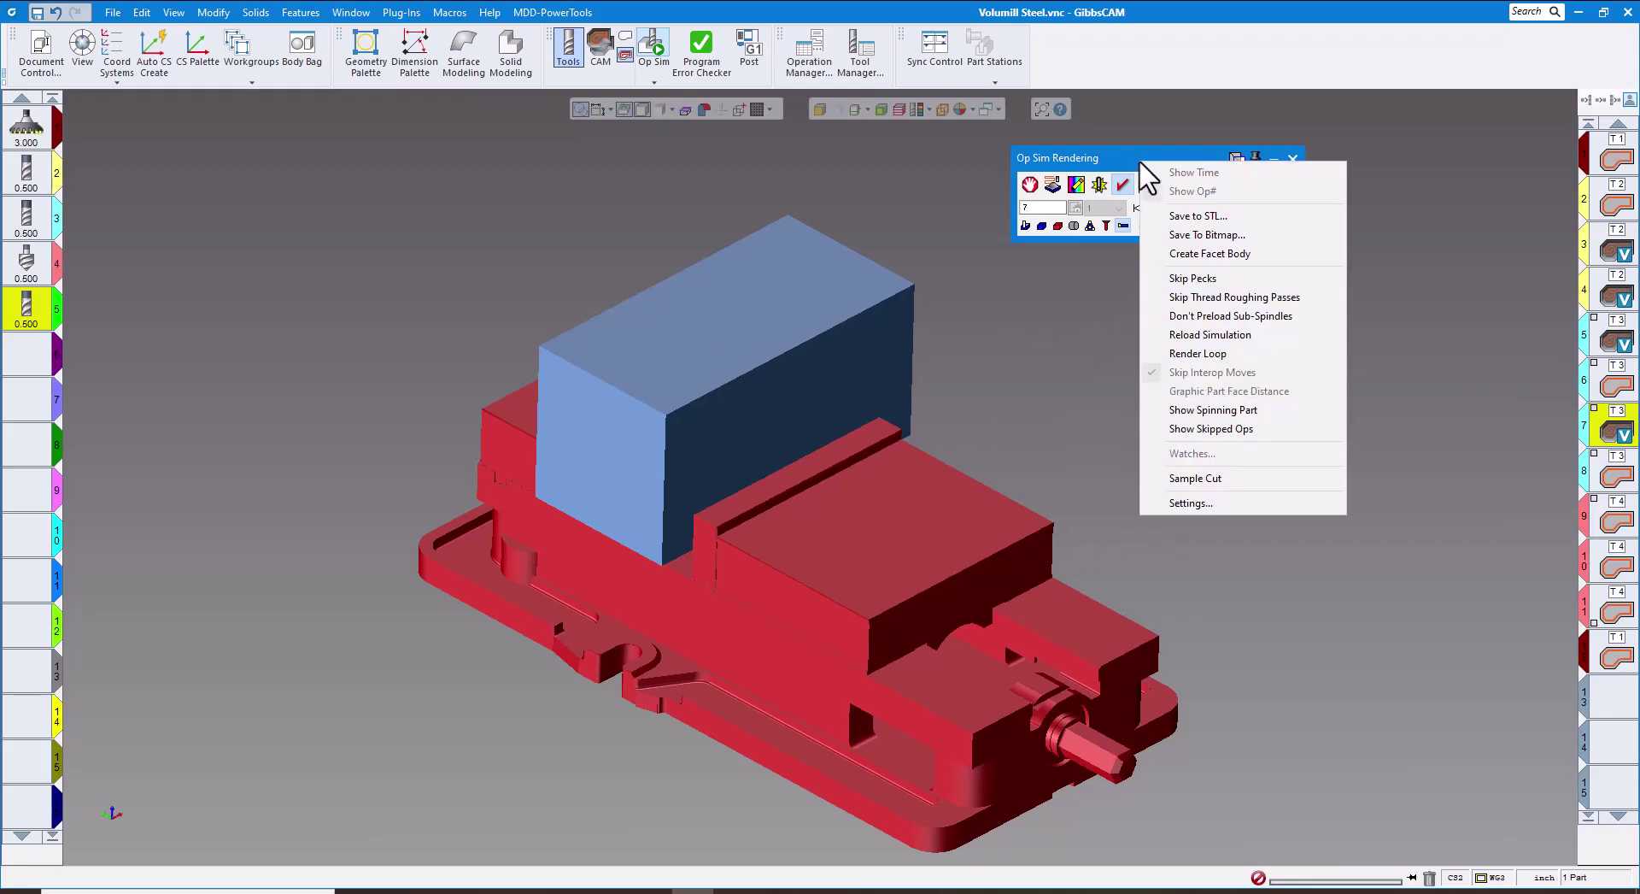
pyautogui.click(1198, 428)
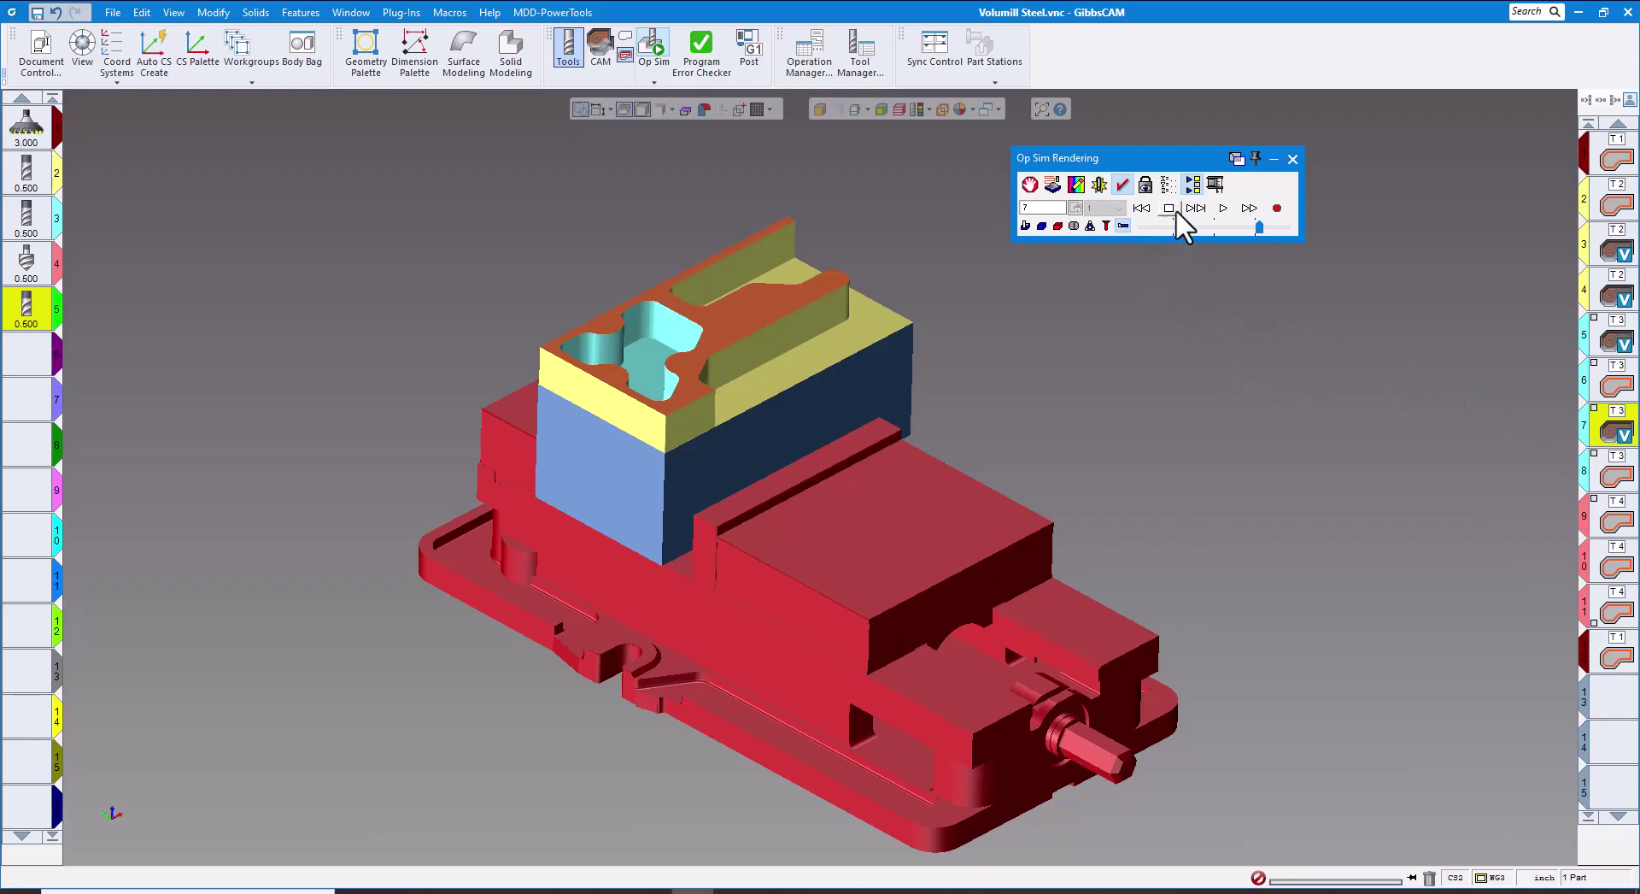
pyautogui.rightClick(1173, 161)
pyautogui.click(1139, 164)
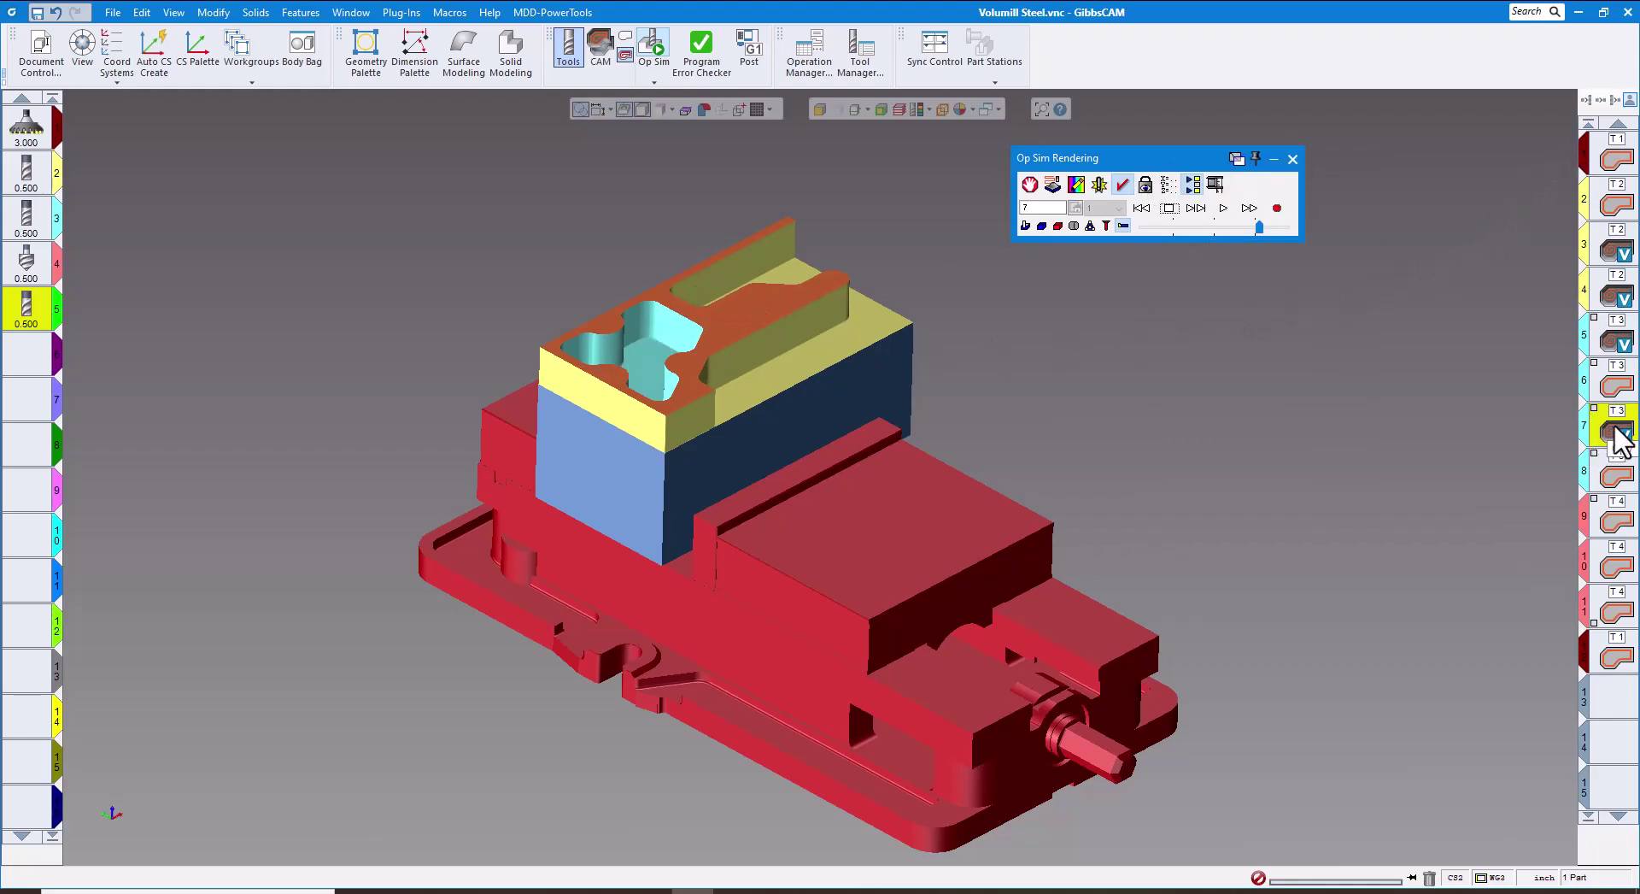
# At slower speed, reset and simulate operation 3, stopping as the tool starts cutting.
pyautogui.click(1217, 228)
pyautogui.click(1224, 208)
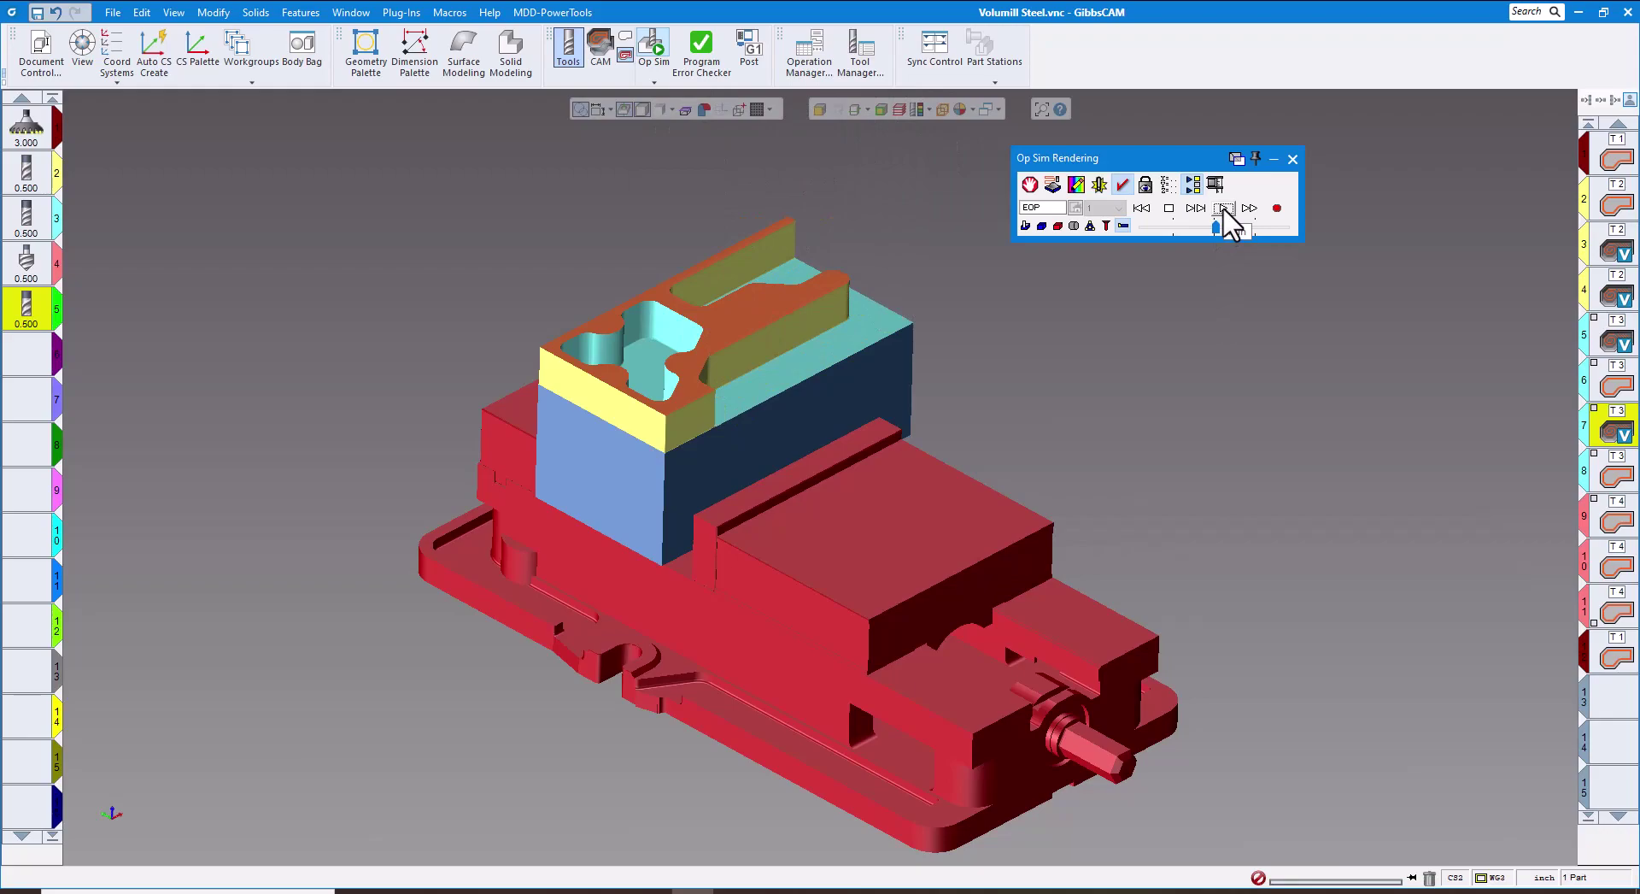
pyautogui.click(1615, 252)
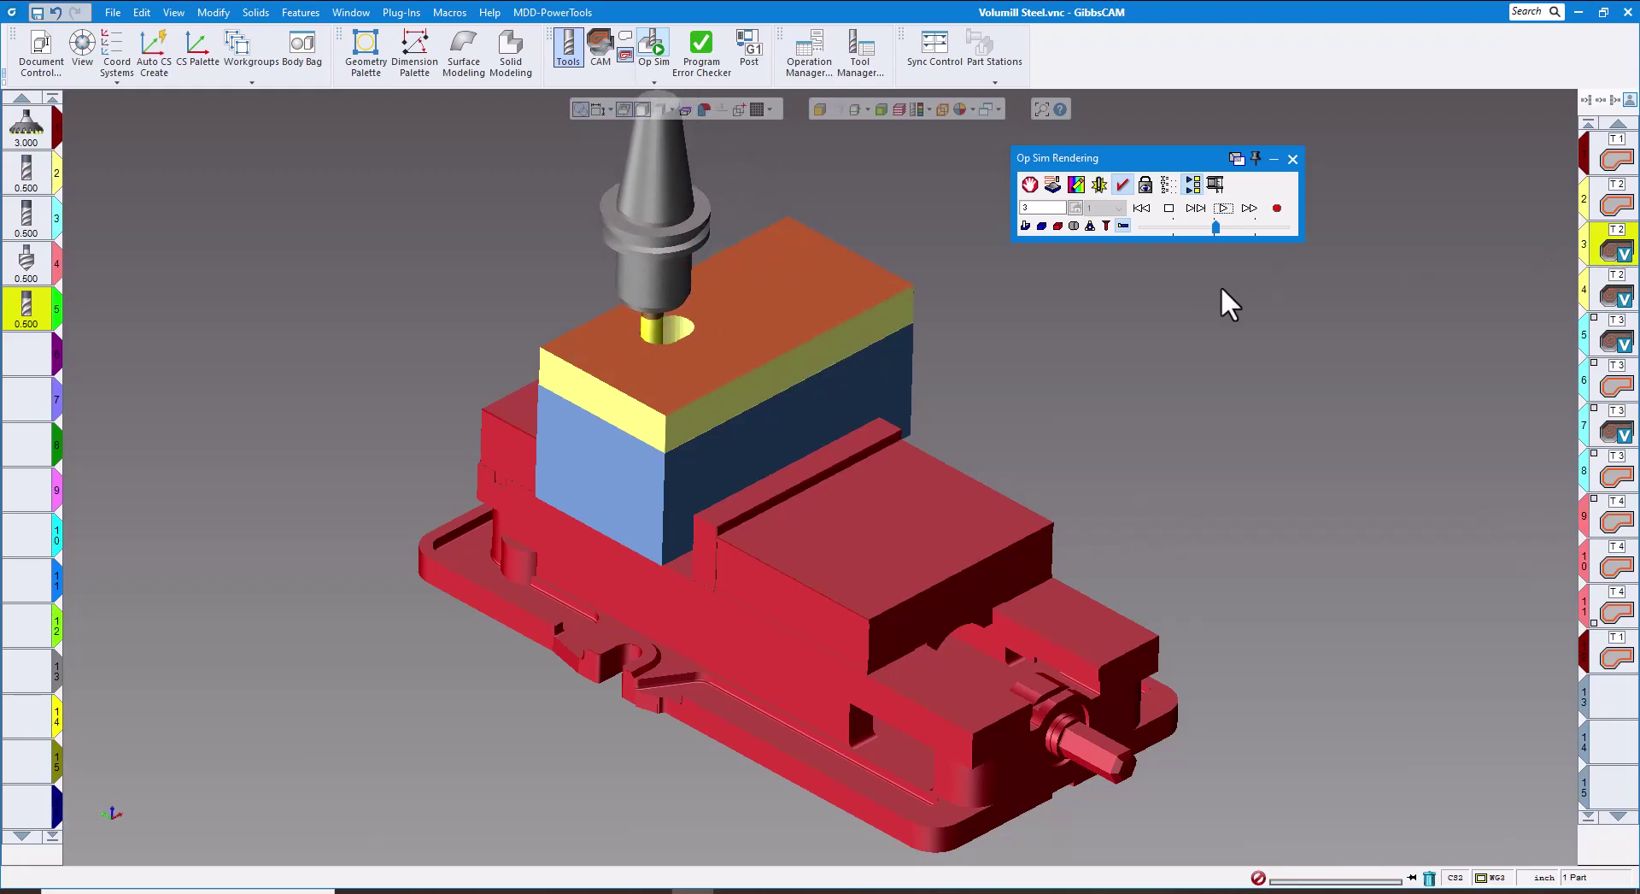
pyautogui.click(1141, 208)
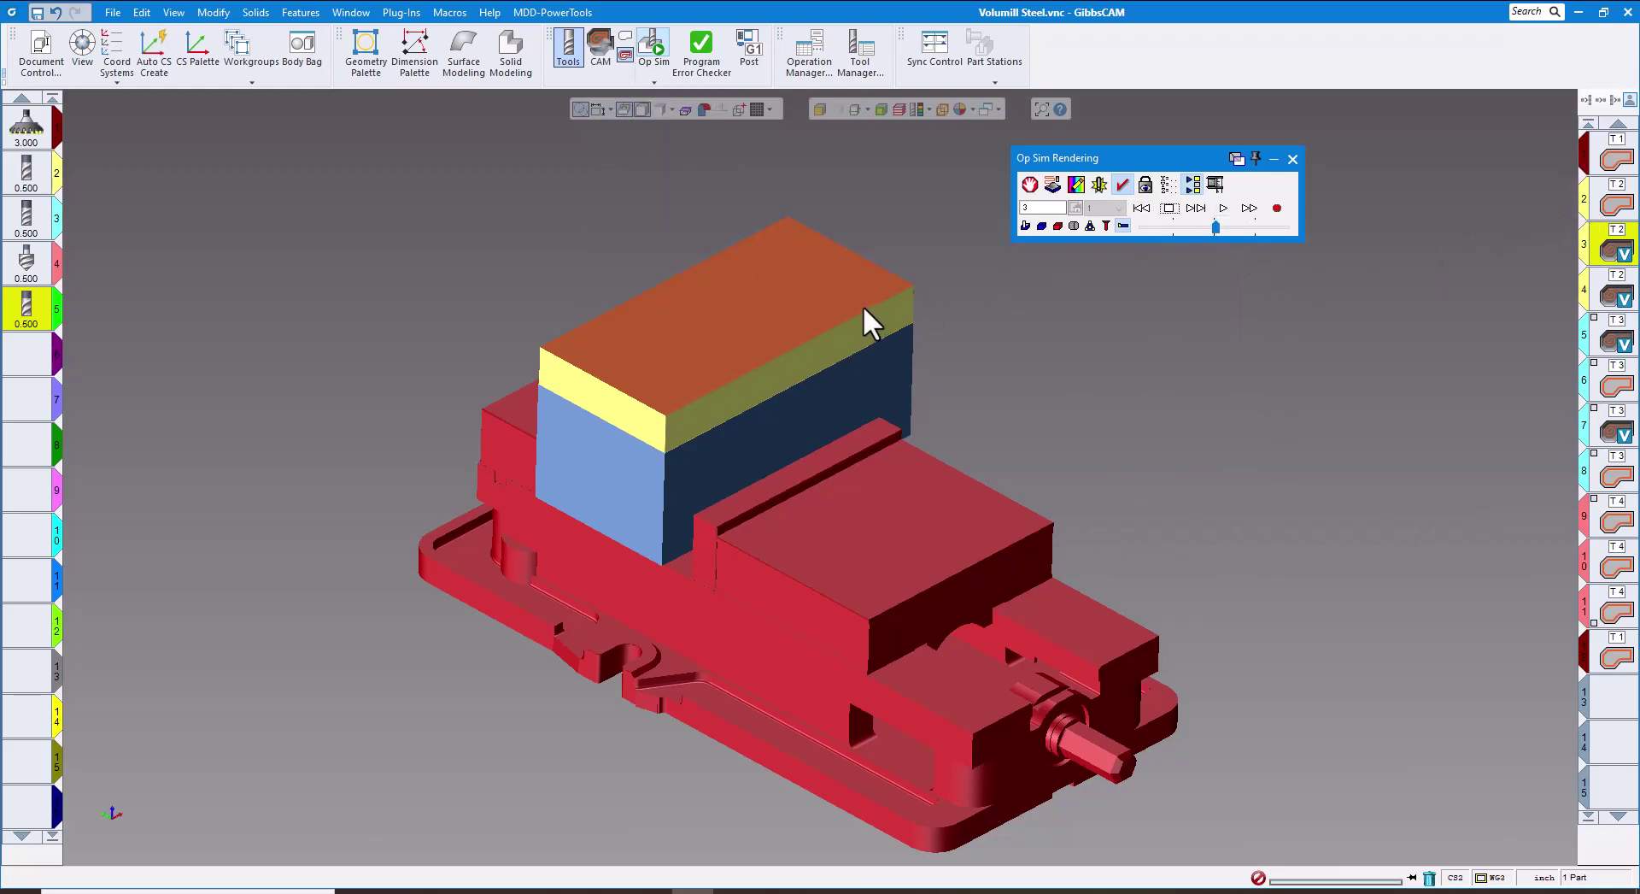
pyautogui.click(1222, 209)
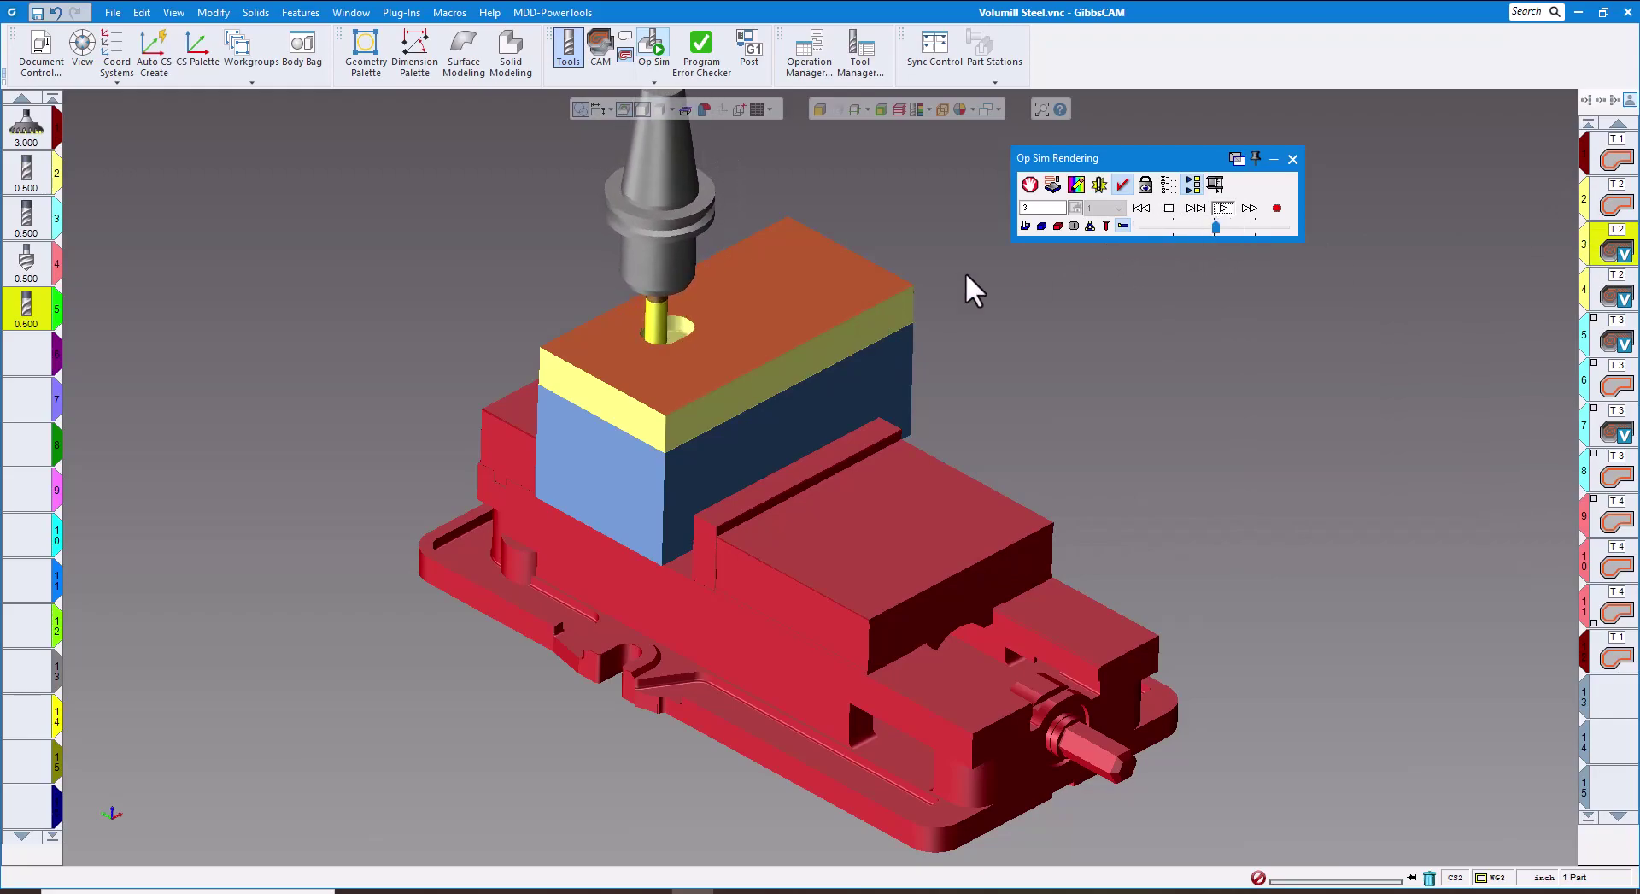
pyautogui.click(1170, 209)
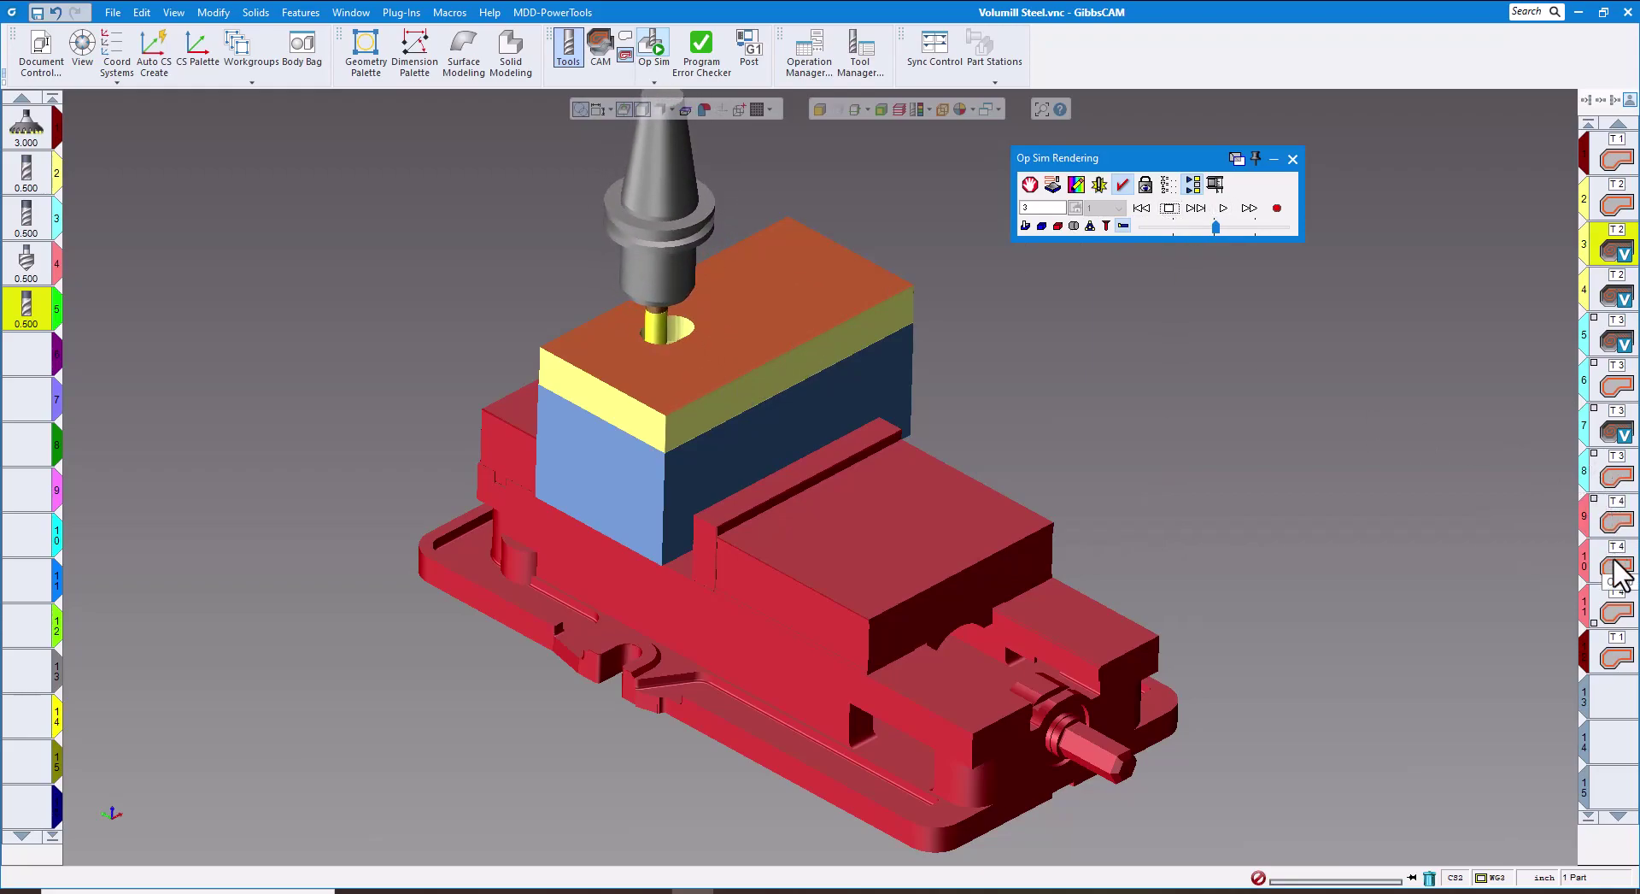
# Select operation 10 and play its simulation through to the finished pocket.
pyautogui.click(1618, 568)
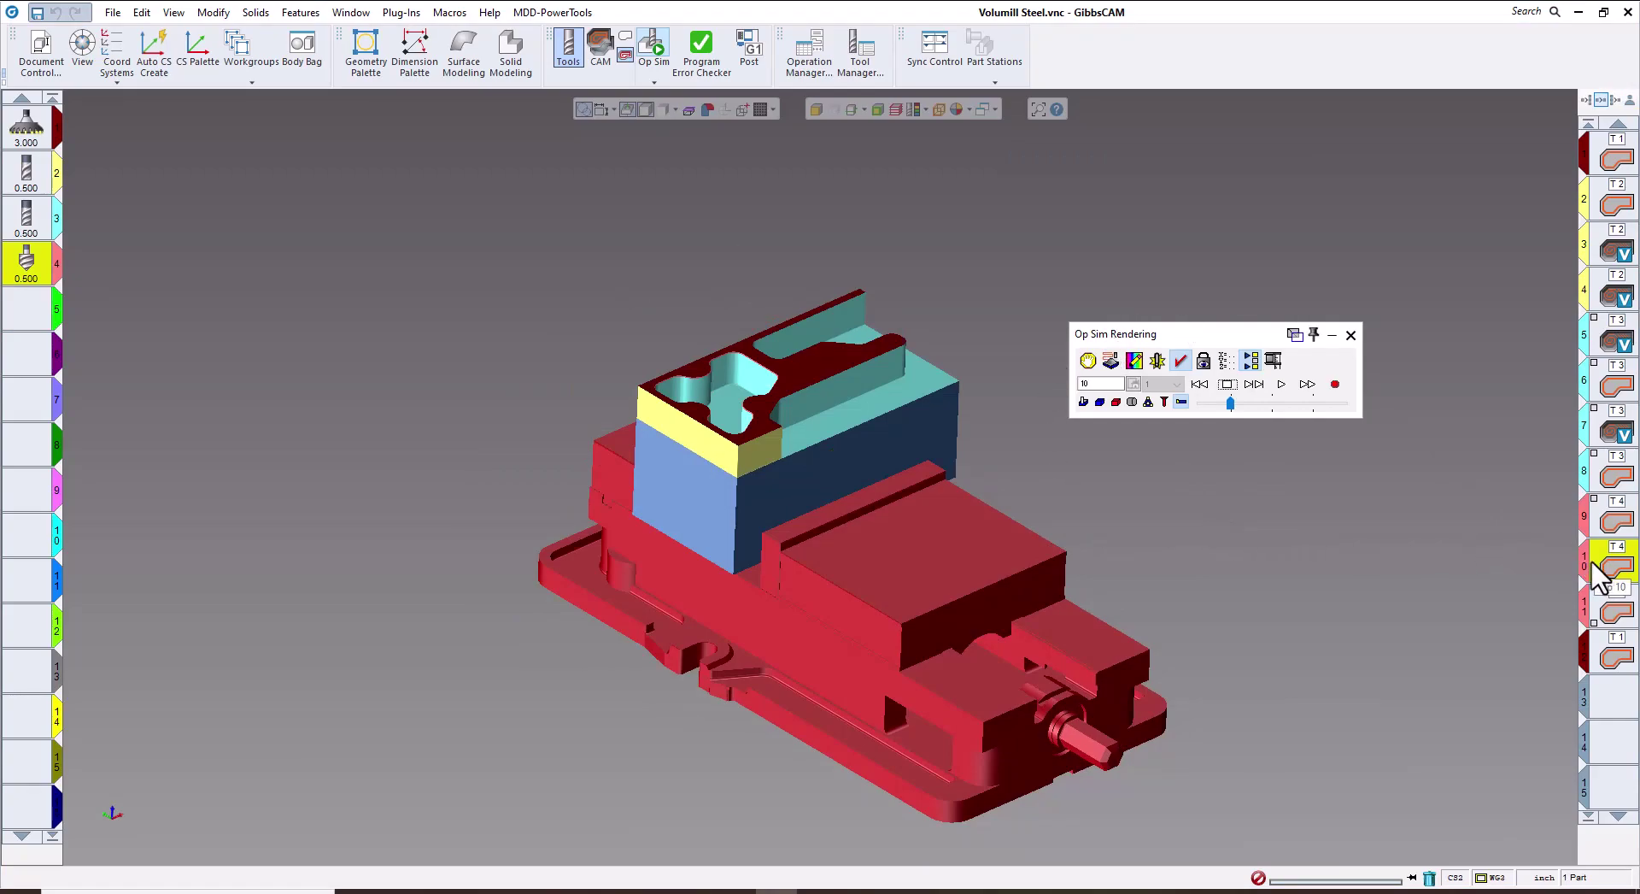
pyautogui.click(1282, 385)
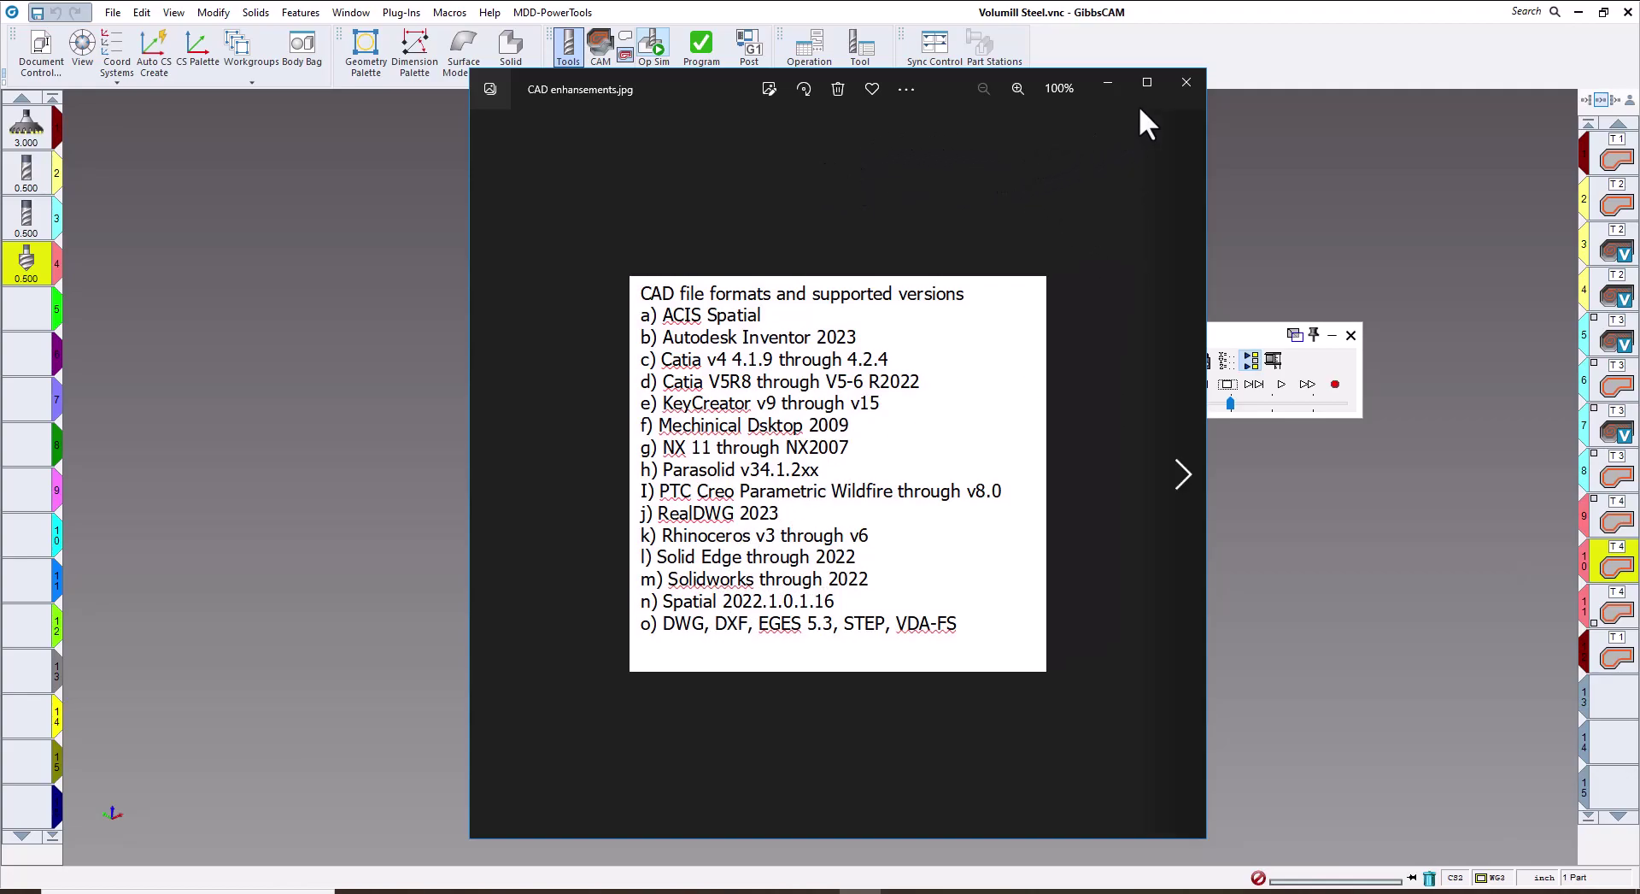
# Close the CAD formats image, then later close the system requirements image in Photos.
pyautogui.click(1188, 83)
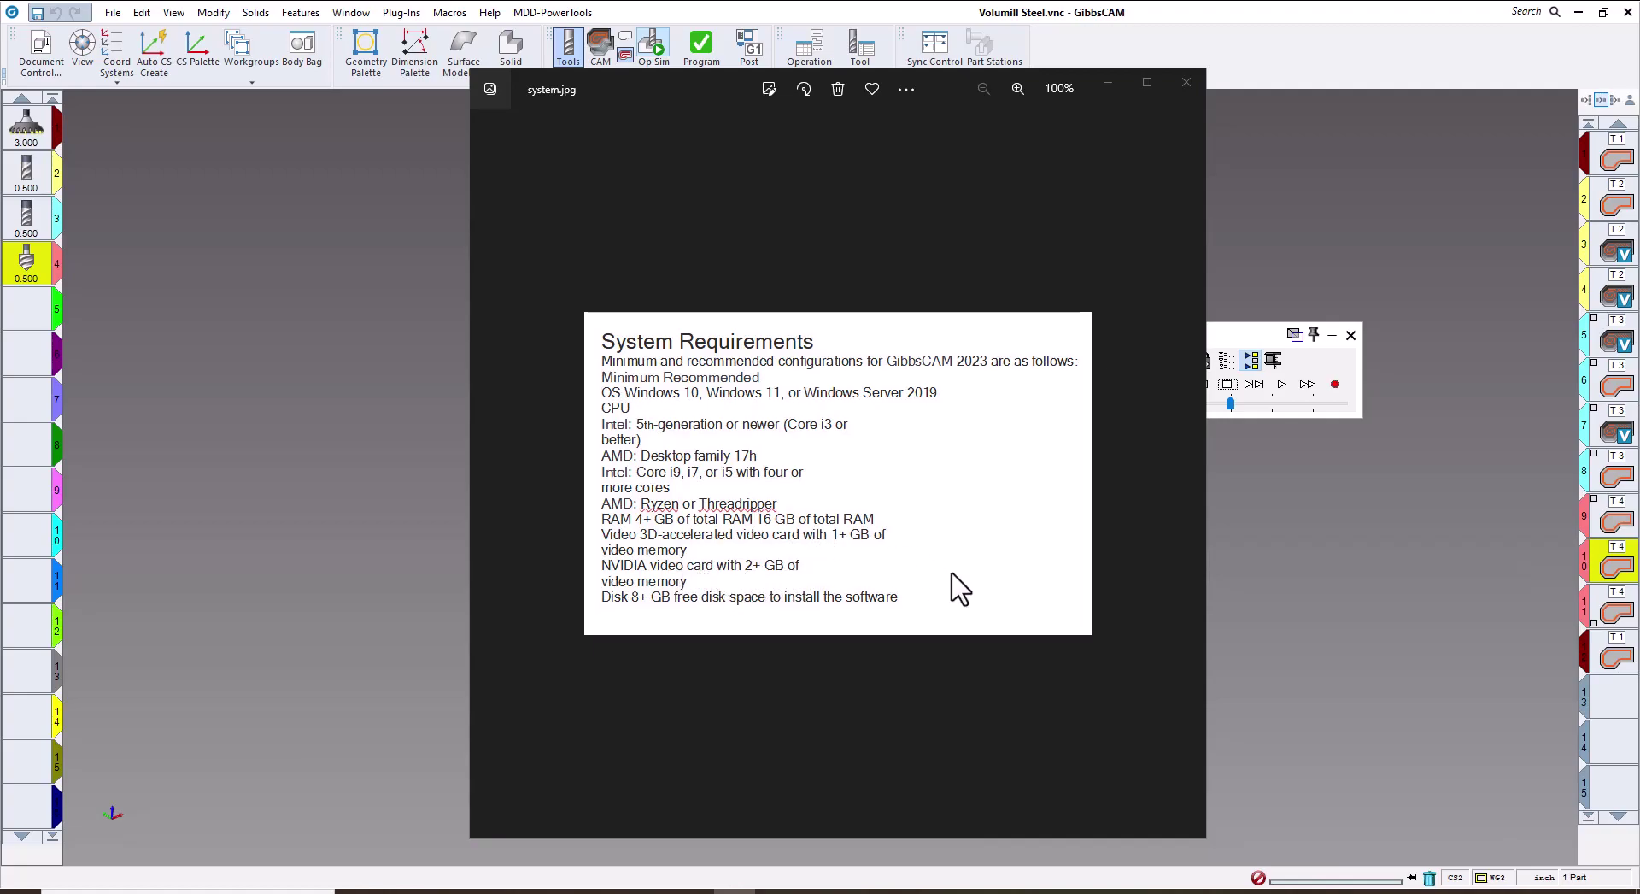
pyautogui.click(1184, 84)
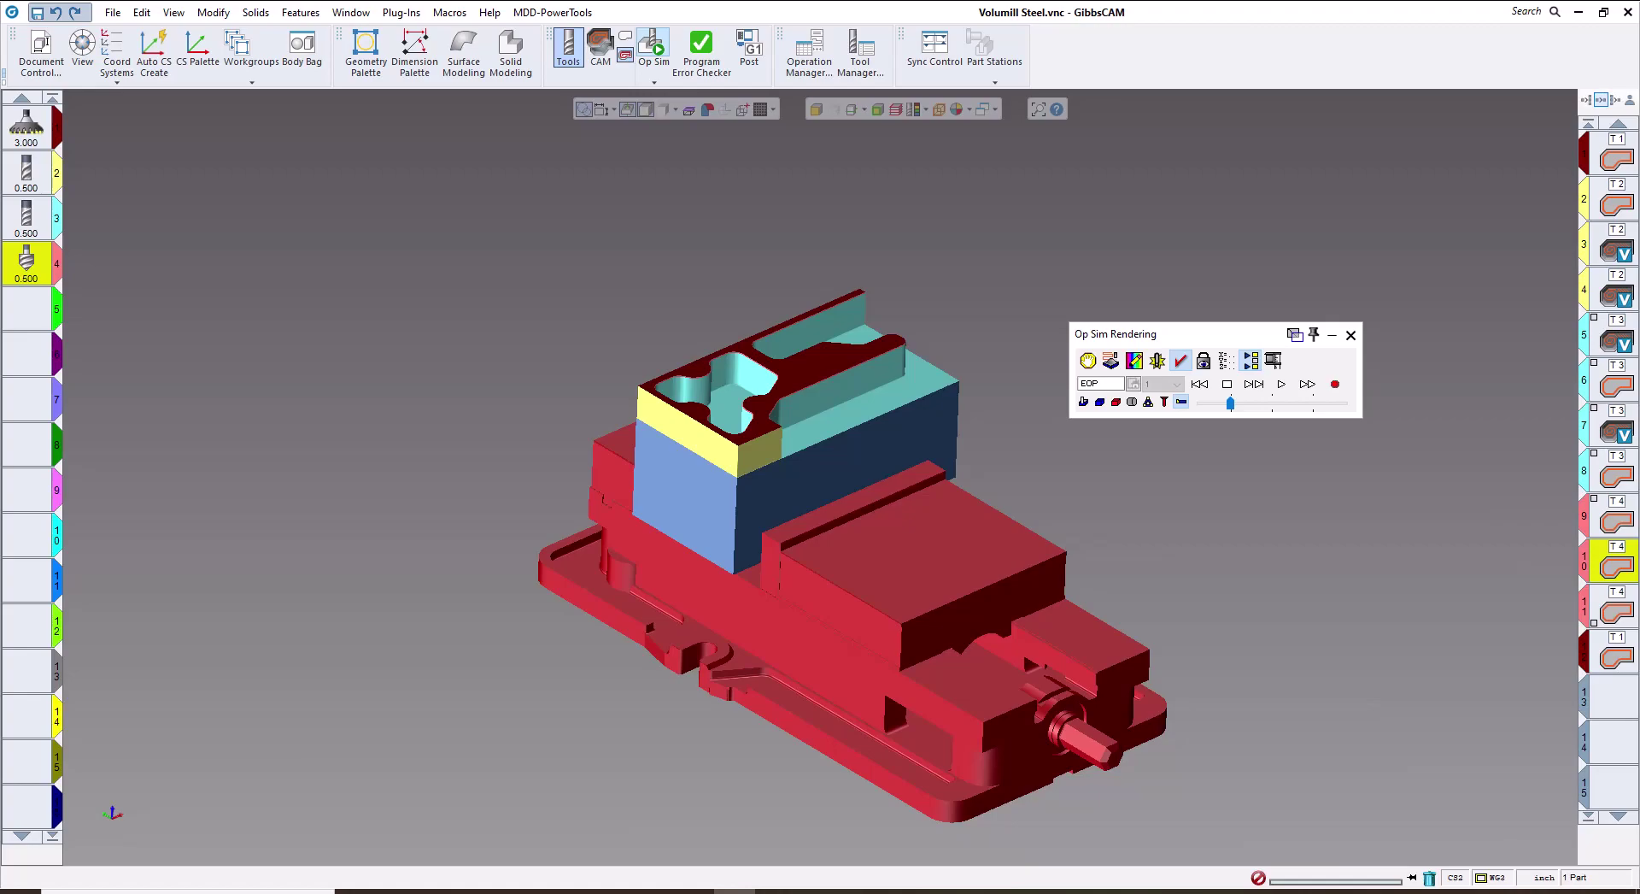
# Bring the What's new PDF forward with Alt+Tab and snap its window to fill the screen.
pyautogui.hotkey('alt', 'Tab')
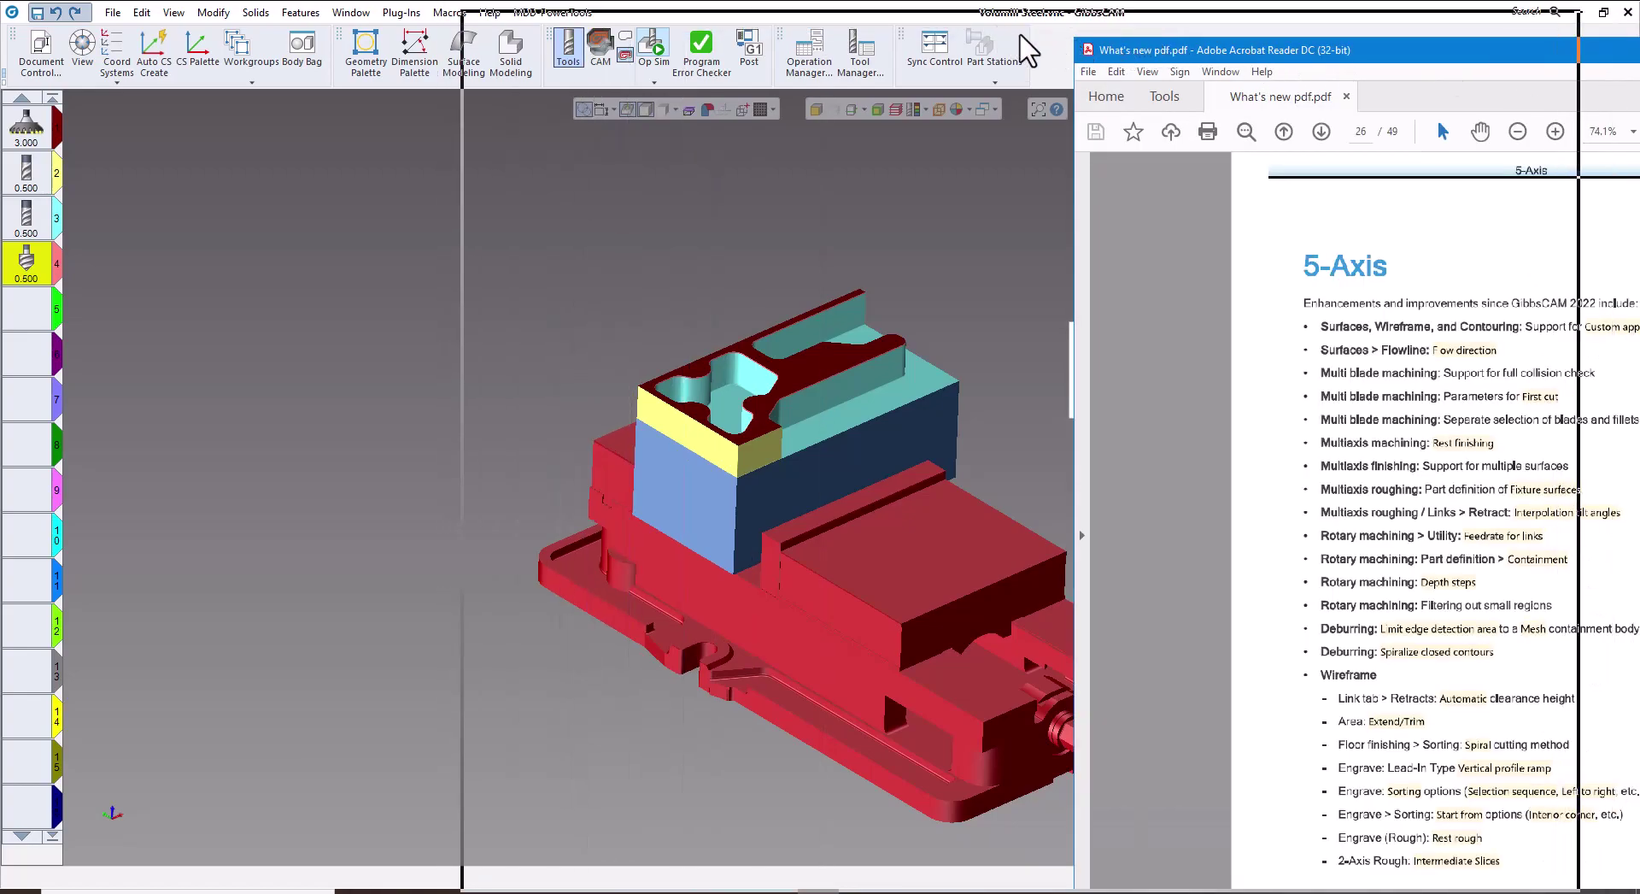
pyautogui.moveTo(838, 25); pyautogui.dragTo(840, 29)
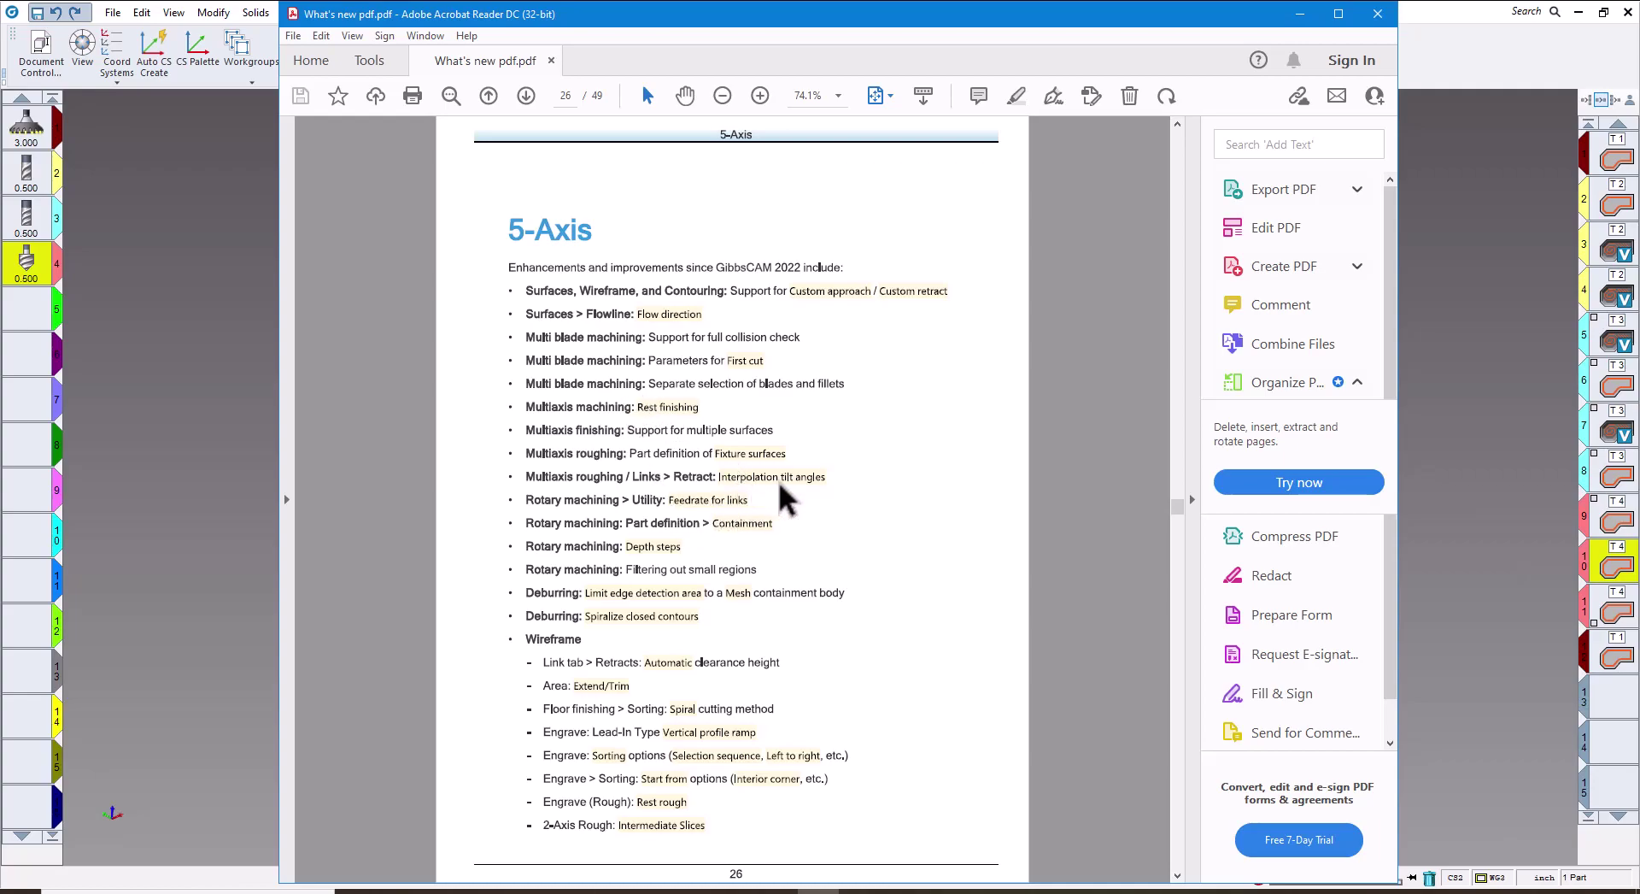
# Scroll the What's new PDF from page 26 to page 49, then back up to page 40.
pyautogui.scroll(-1, 778, 434)
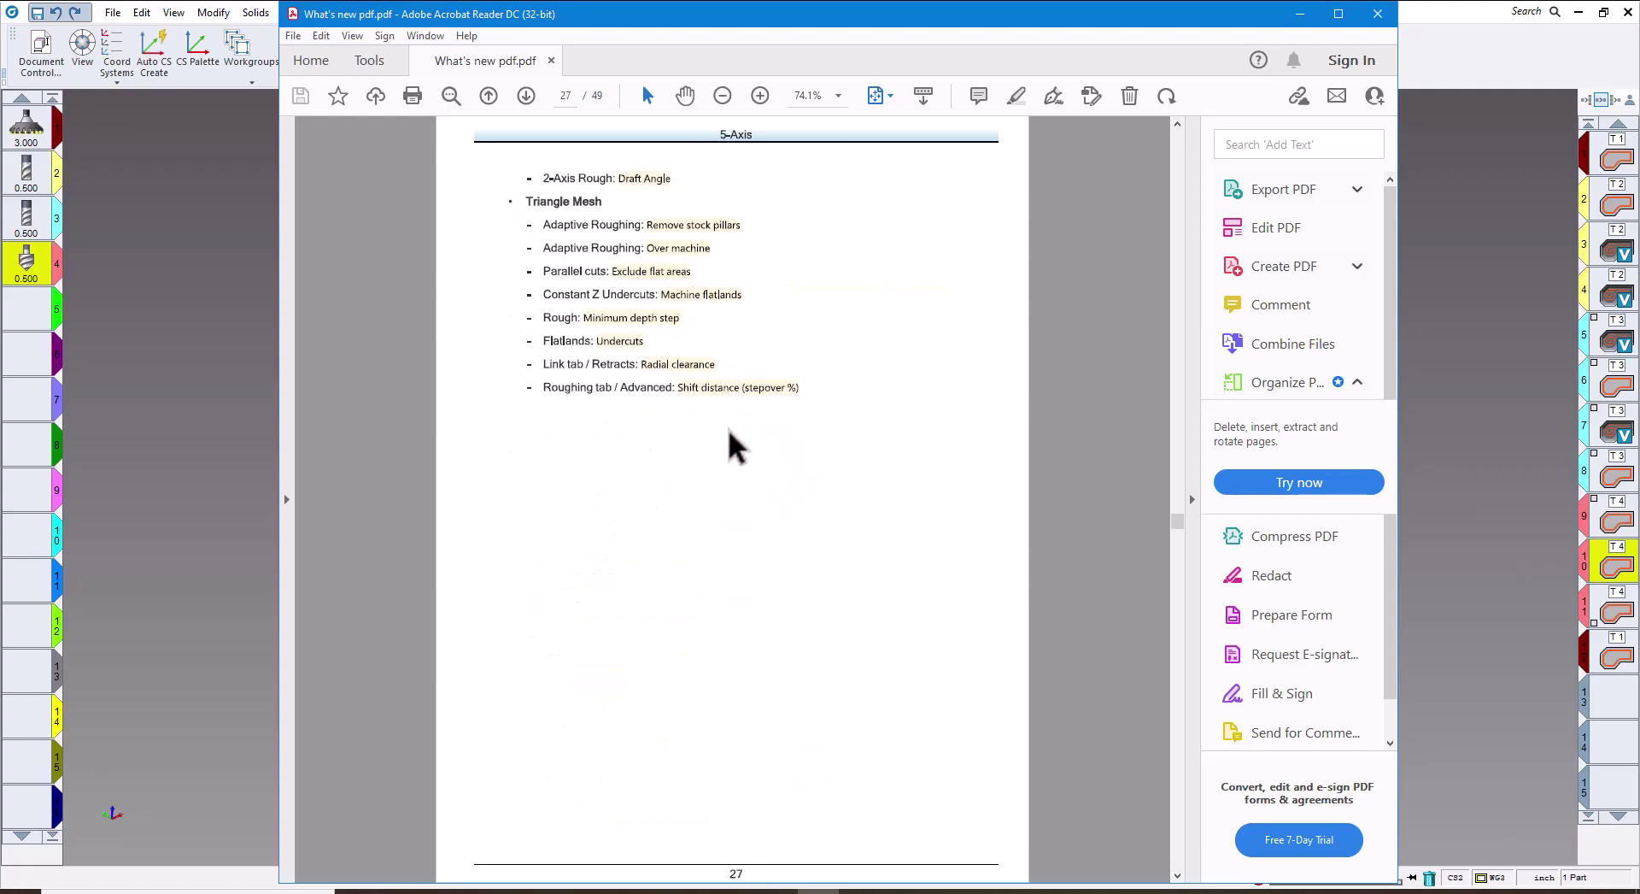
pyautogui.scroll(-1, 714, 407)
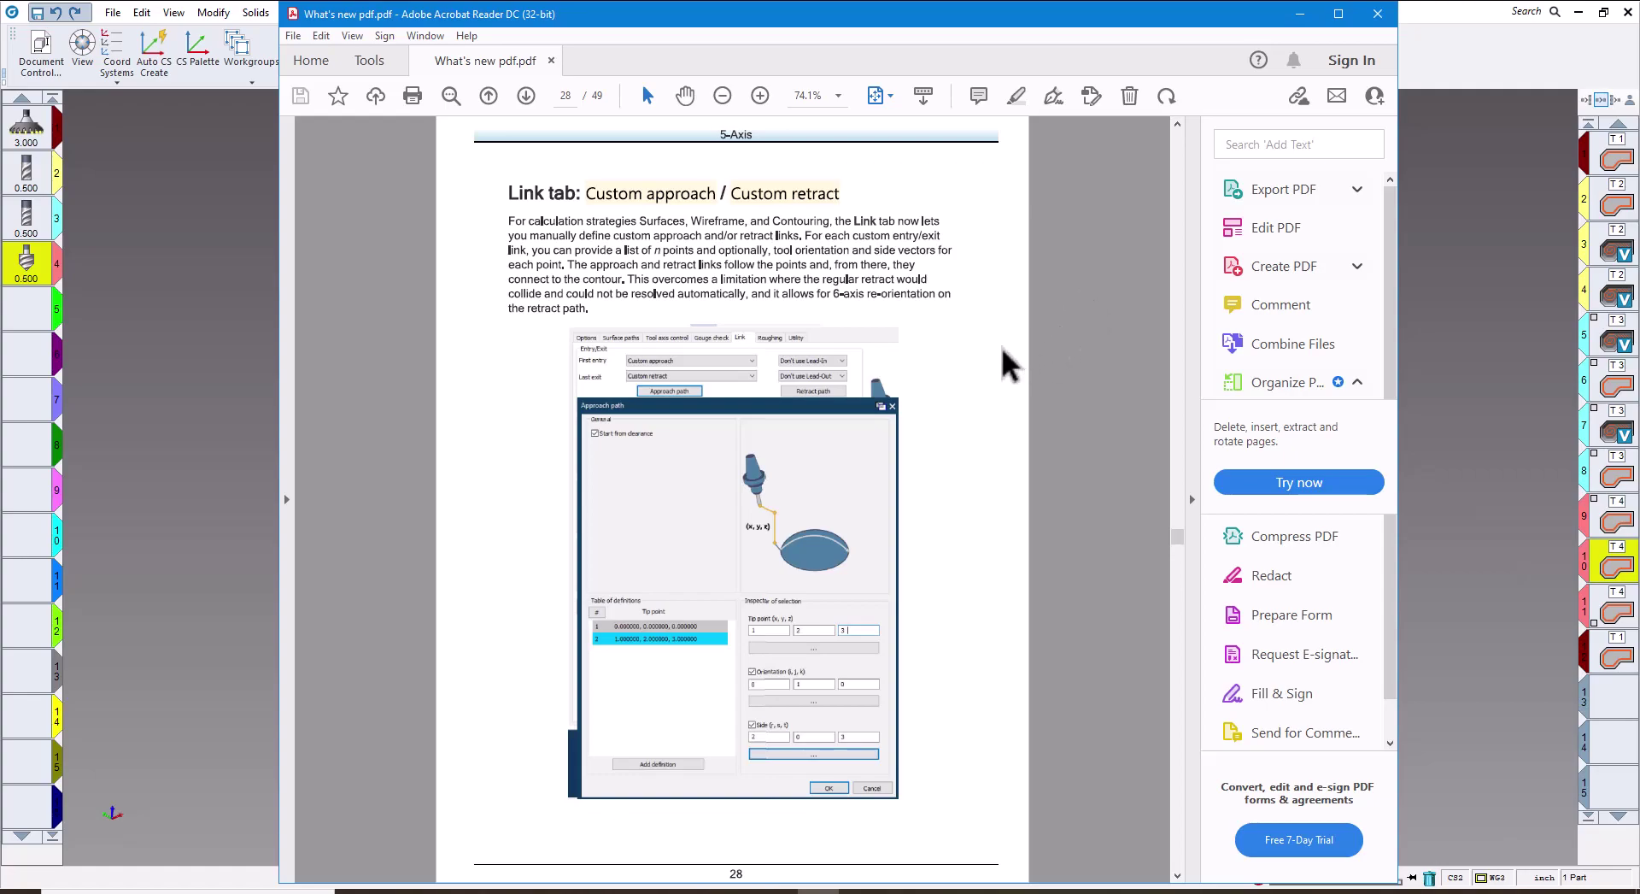
pyautogui.scroll(-2, 996, 346)
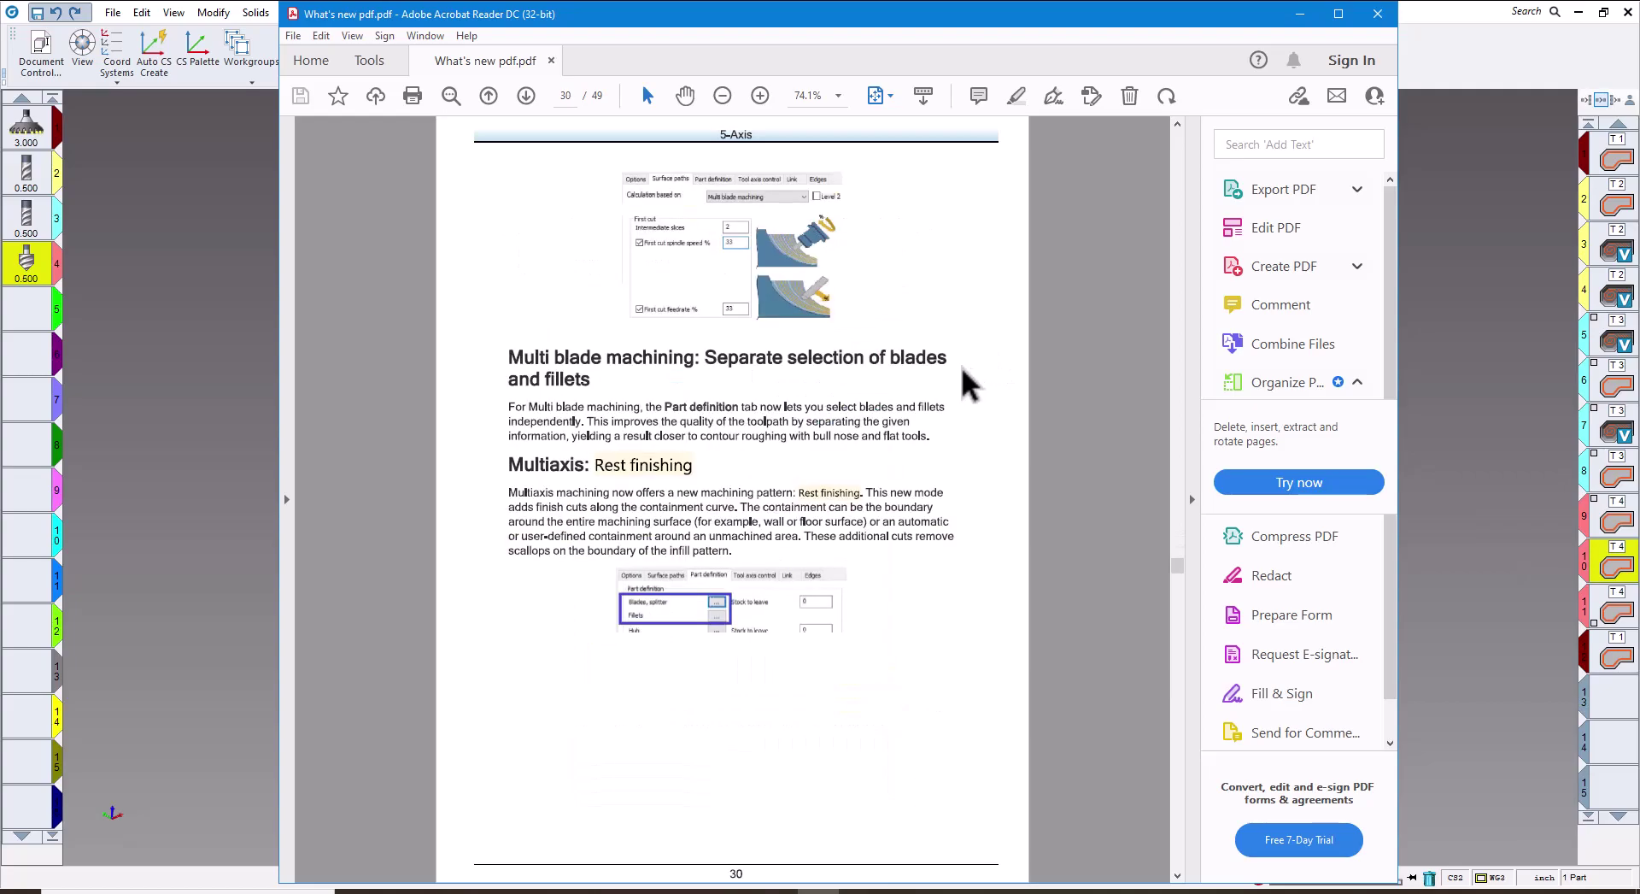
pyautogui.scroll(-2, 957, 368)
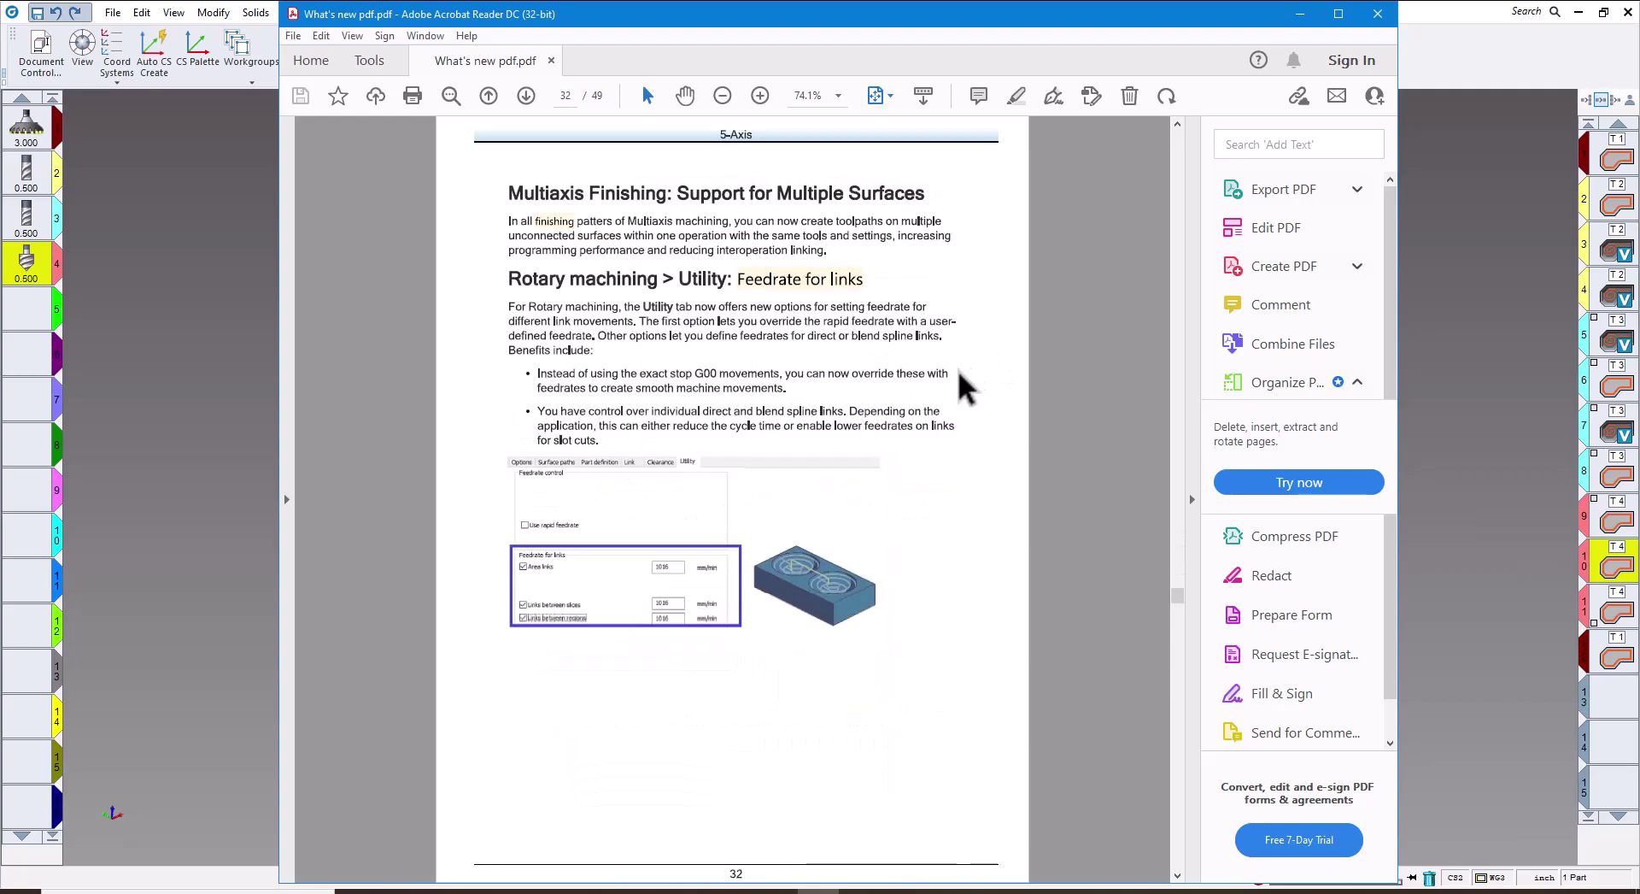
pyautogui.scroll(-2, 959, 373)
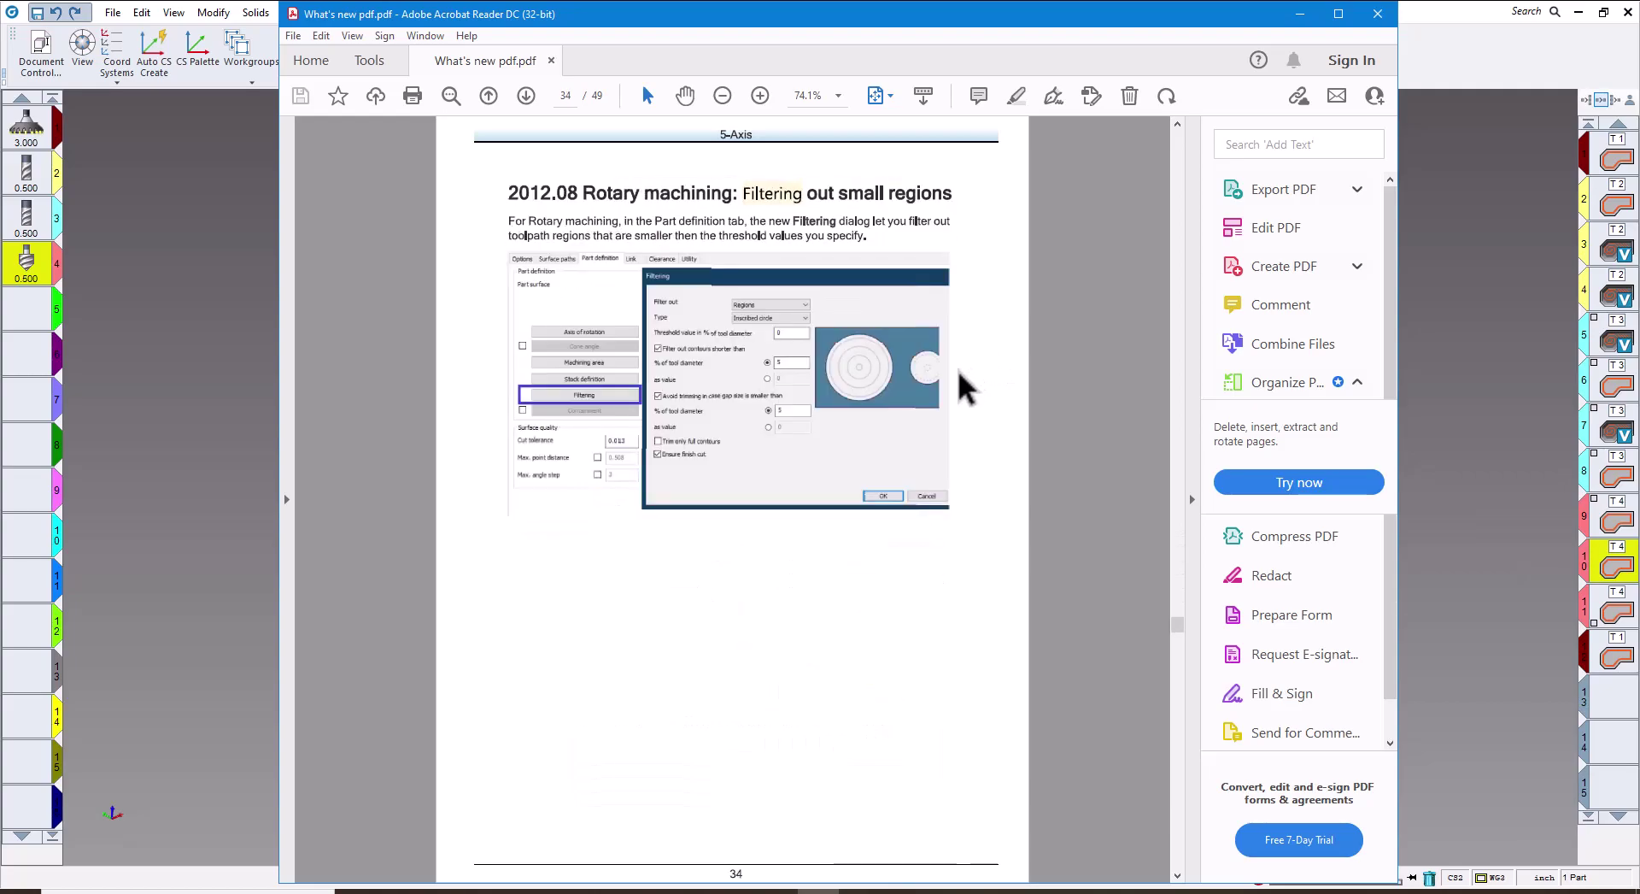
pyautogui.scroll(-4, 958, 370)
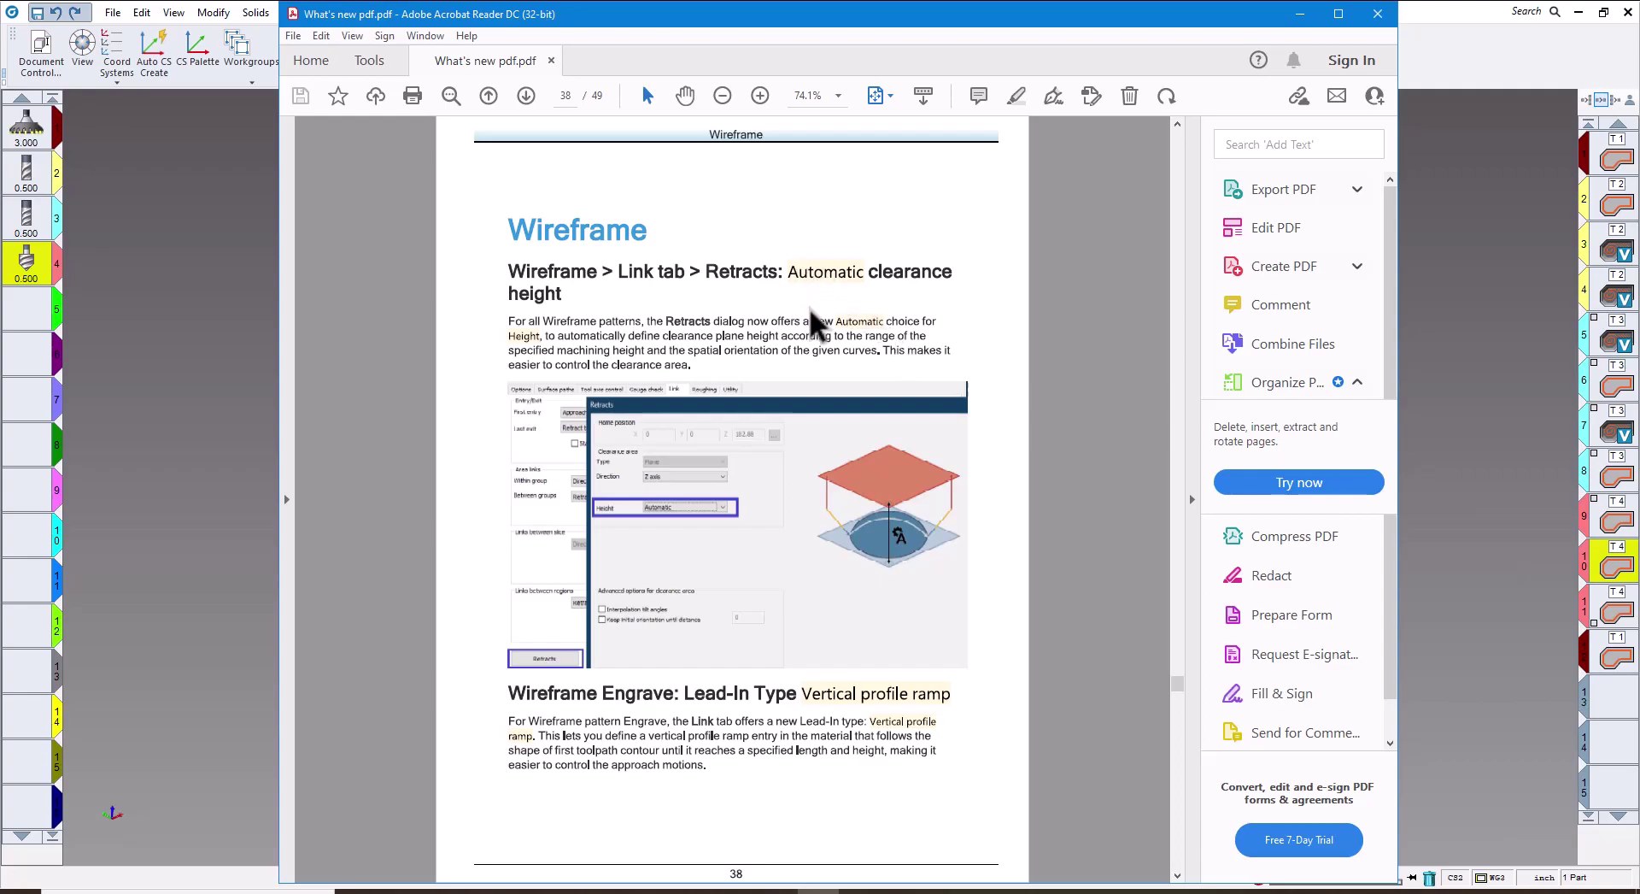
pyautogui.scroll(-1, 808, 306)
pyautogui.scroll(-1, 808, 306)
pyautogui.scroll(-1, 808, 306)
pyautogui.scroll(-1, 808, 306)
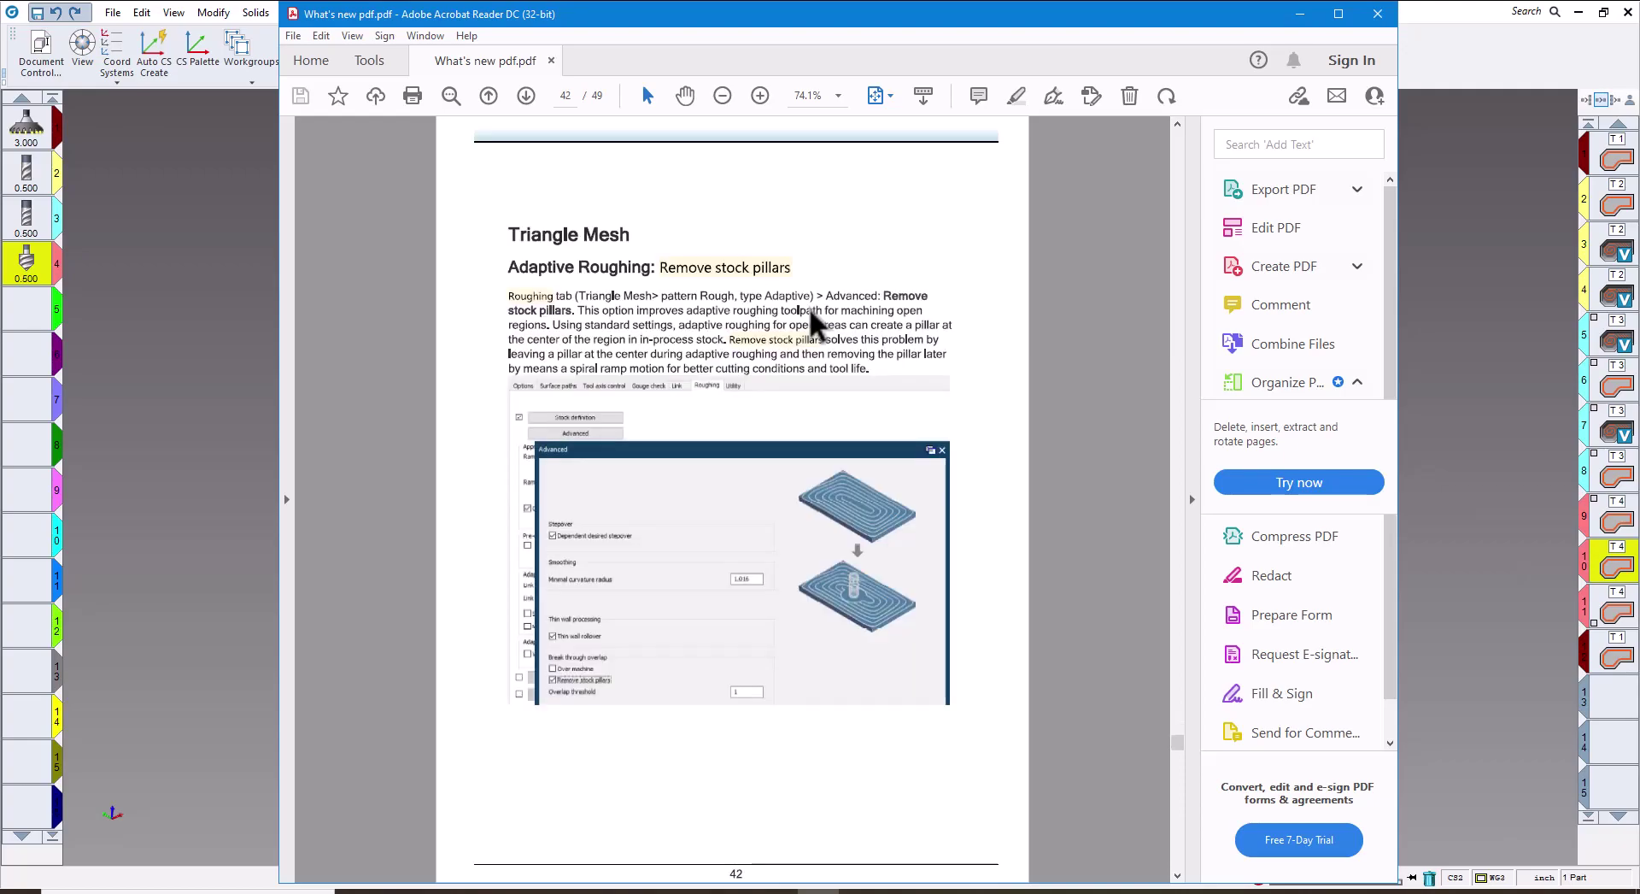
pyautogui.scroll(-2, 808, 306)
pyautogui.scroll(-1, 808, 307)
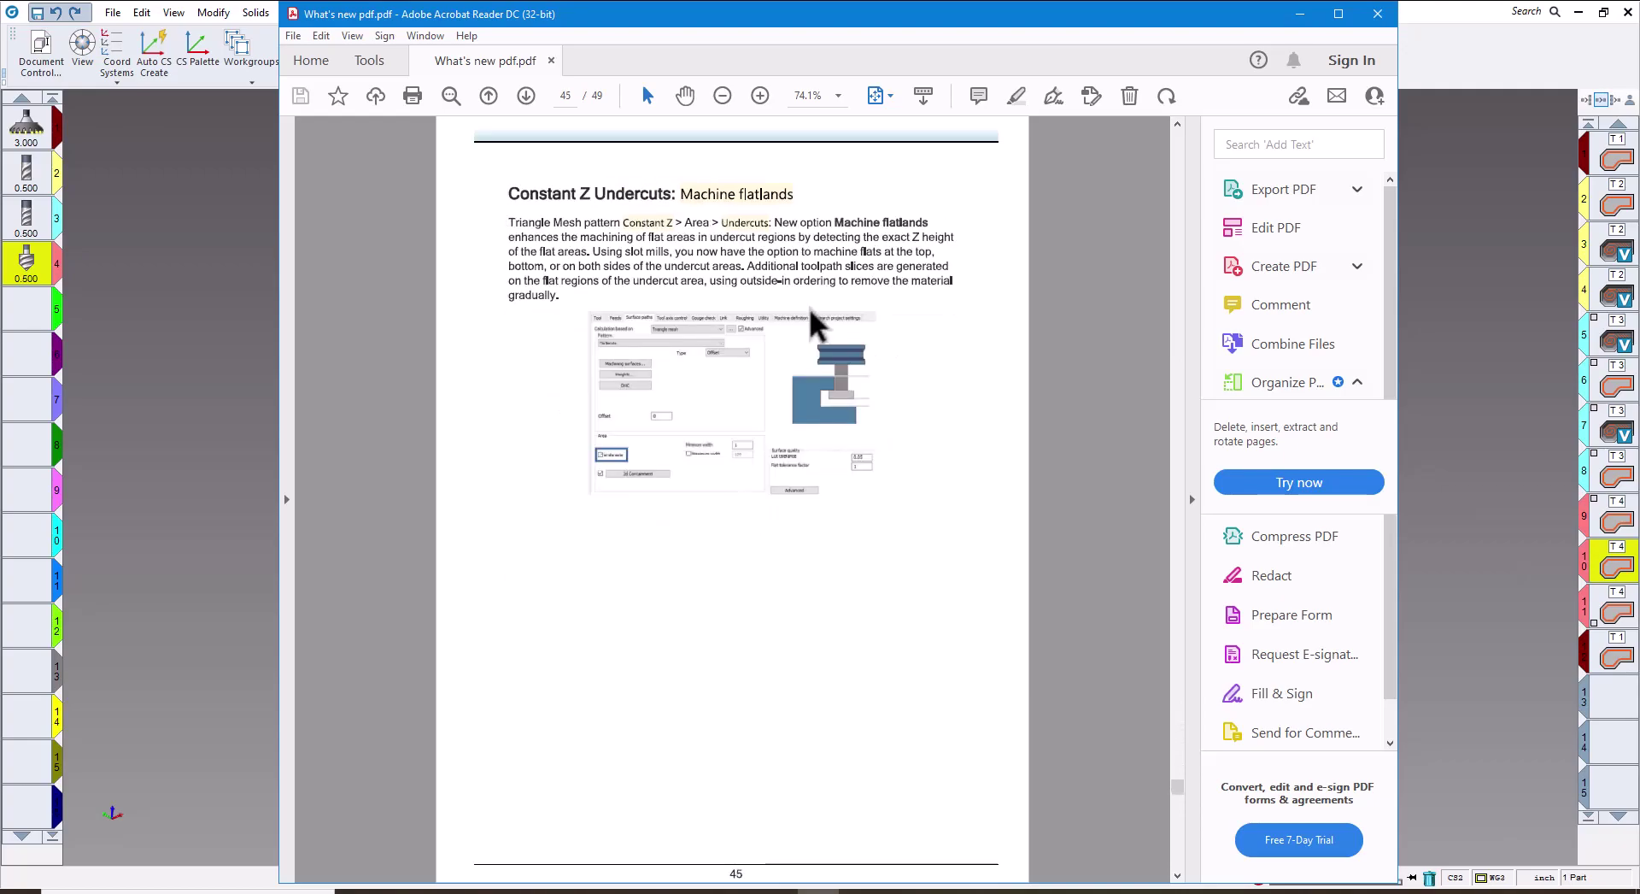
pyautogui.scroll(-1, 808, 306)
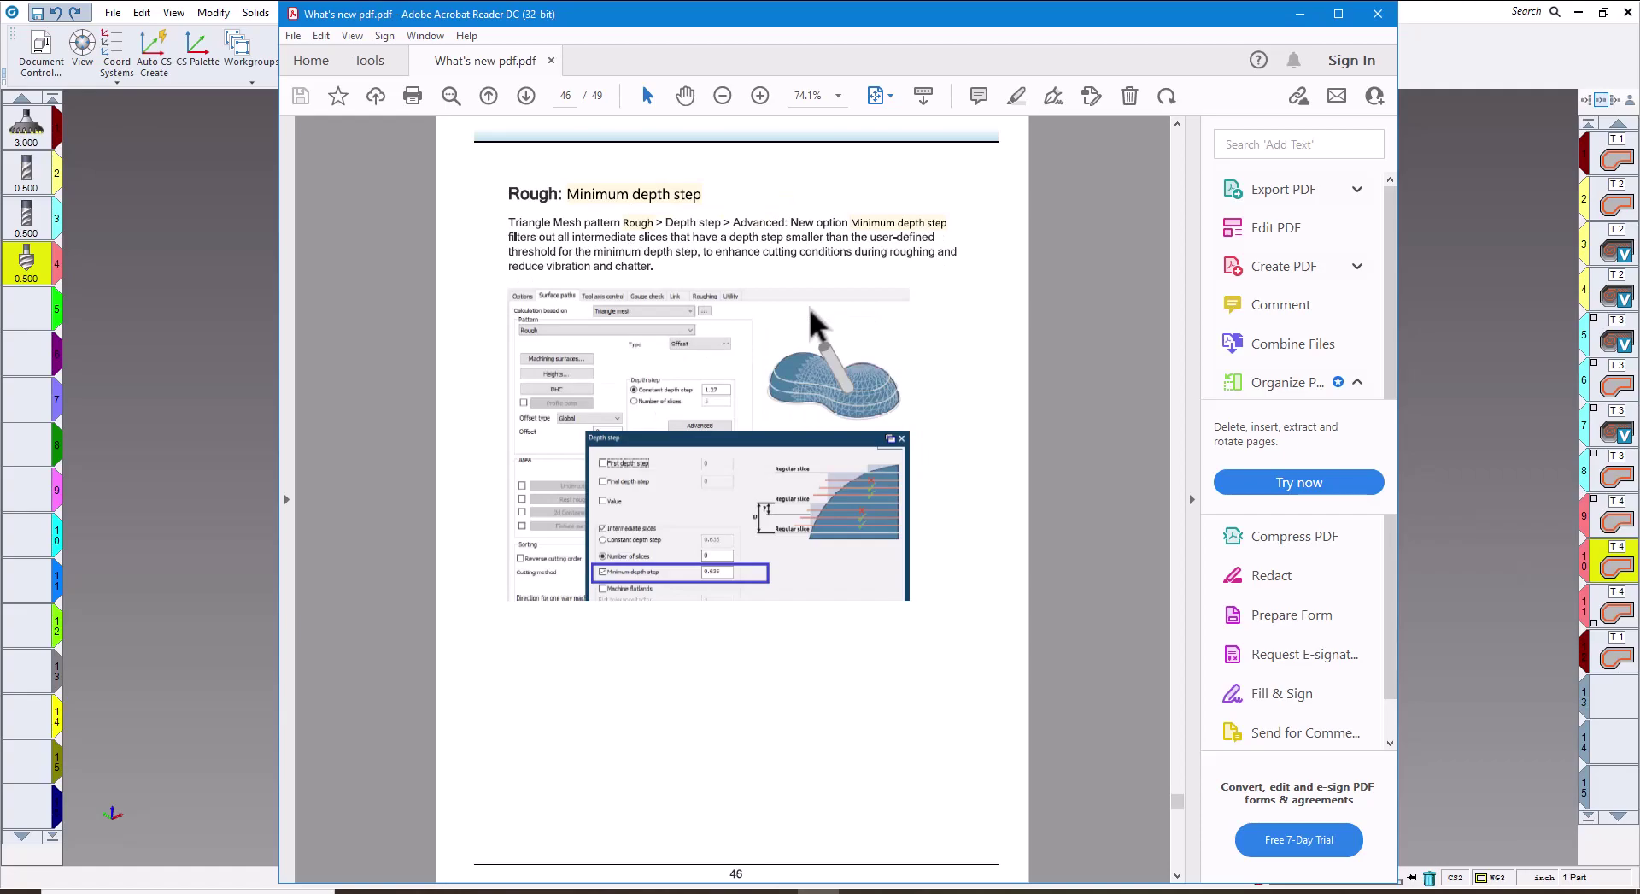
pyautogui.scroll(-1, 808, 306)
pyautogui.scroll(-2, 808, 307)
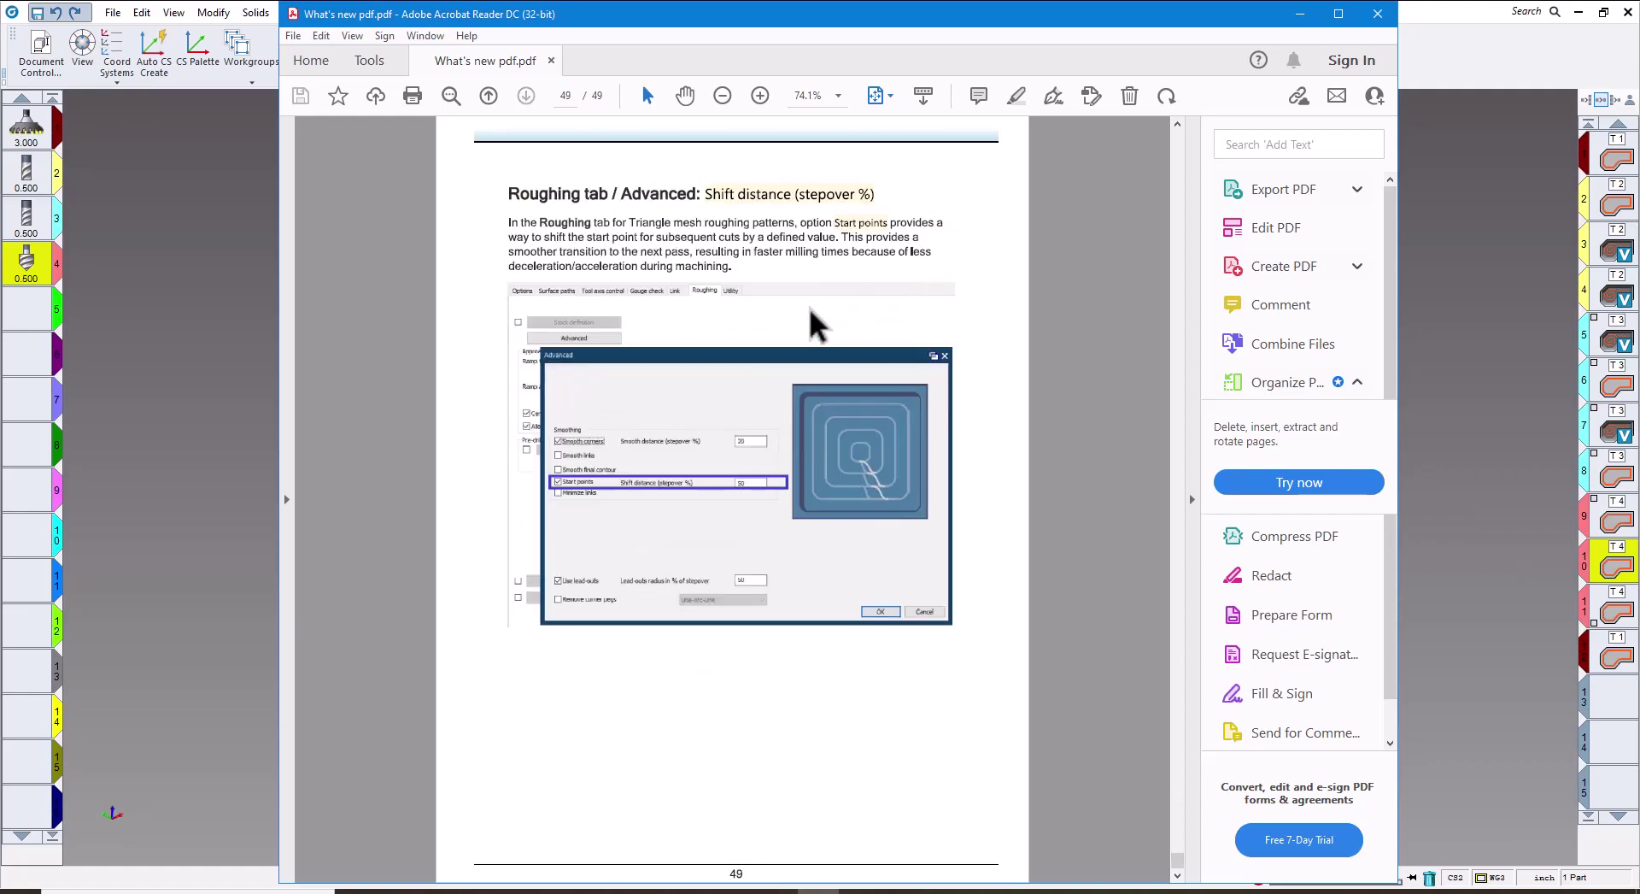
pyautogui.scroll(5, 810, 308)
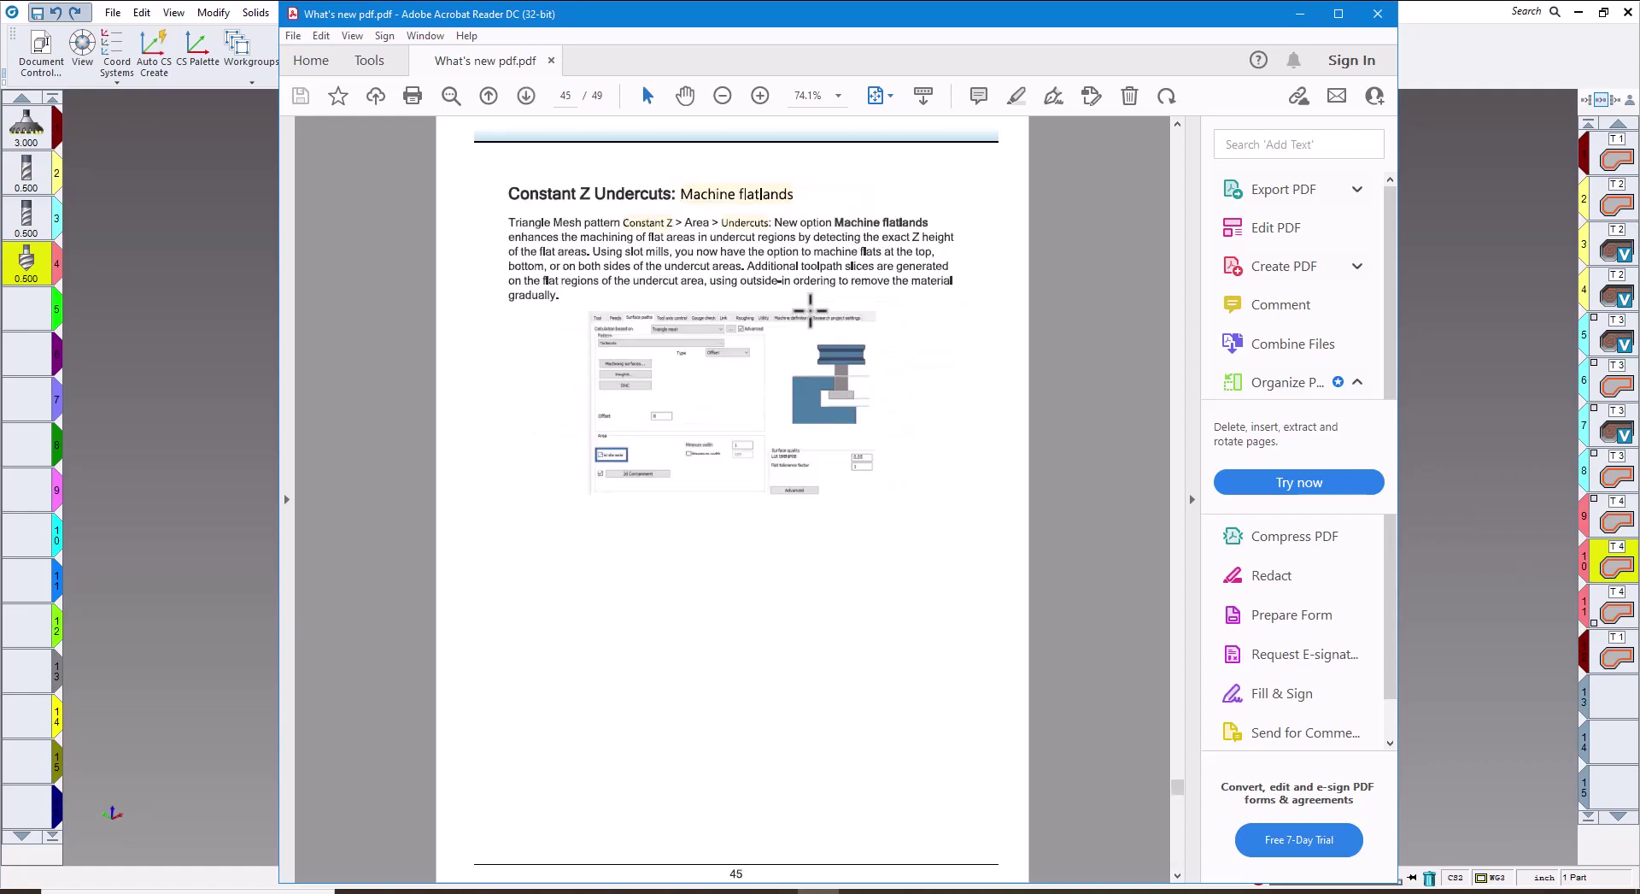
pyautogui.scroll(3, 816, 316)
pyautogui.scroll(-1, 833, 318)
# Close Acrobat, open Process #1's 5-Axis parameters, and set Tool axis Output format to 3 Axis.
pyautogui.click(1378, 14)
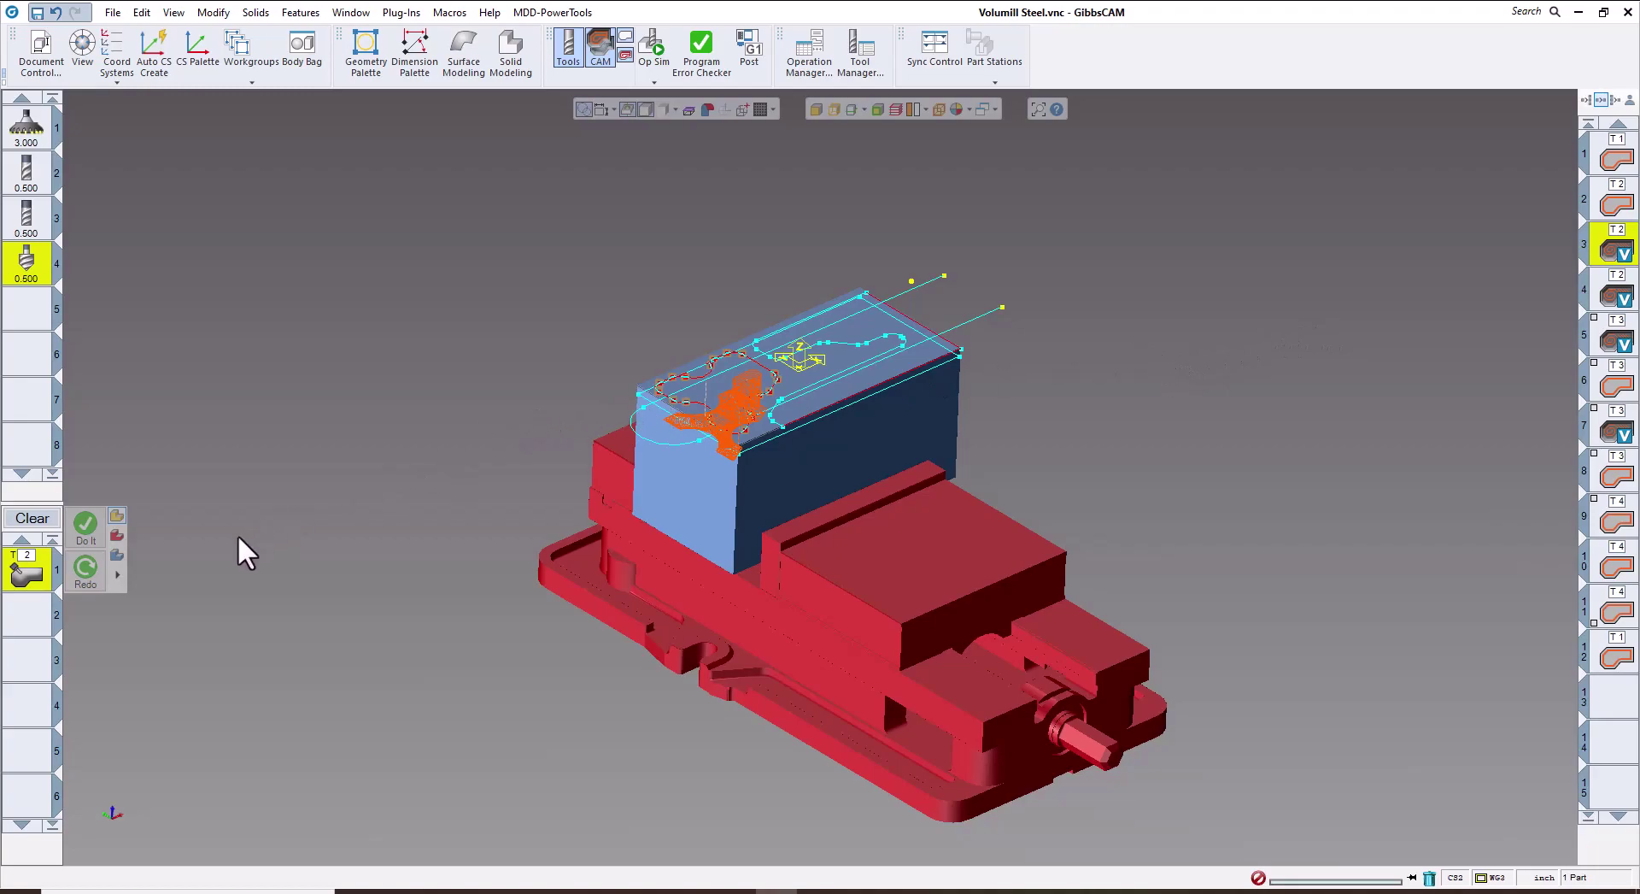
pyautogui.click(31, 564)
pyautogui.doubleClick(33, 561)
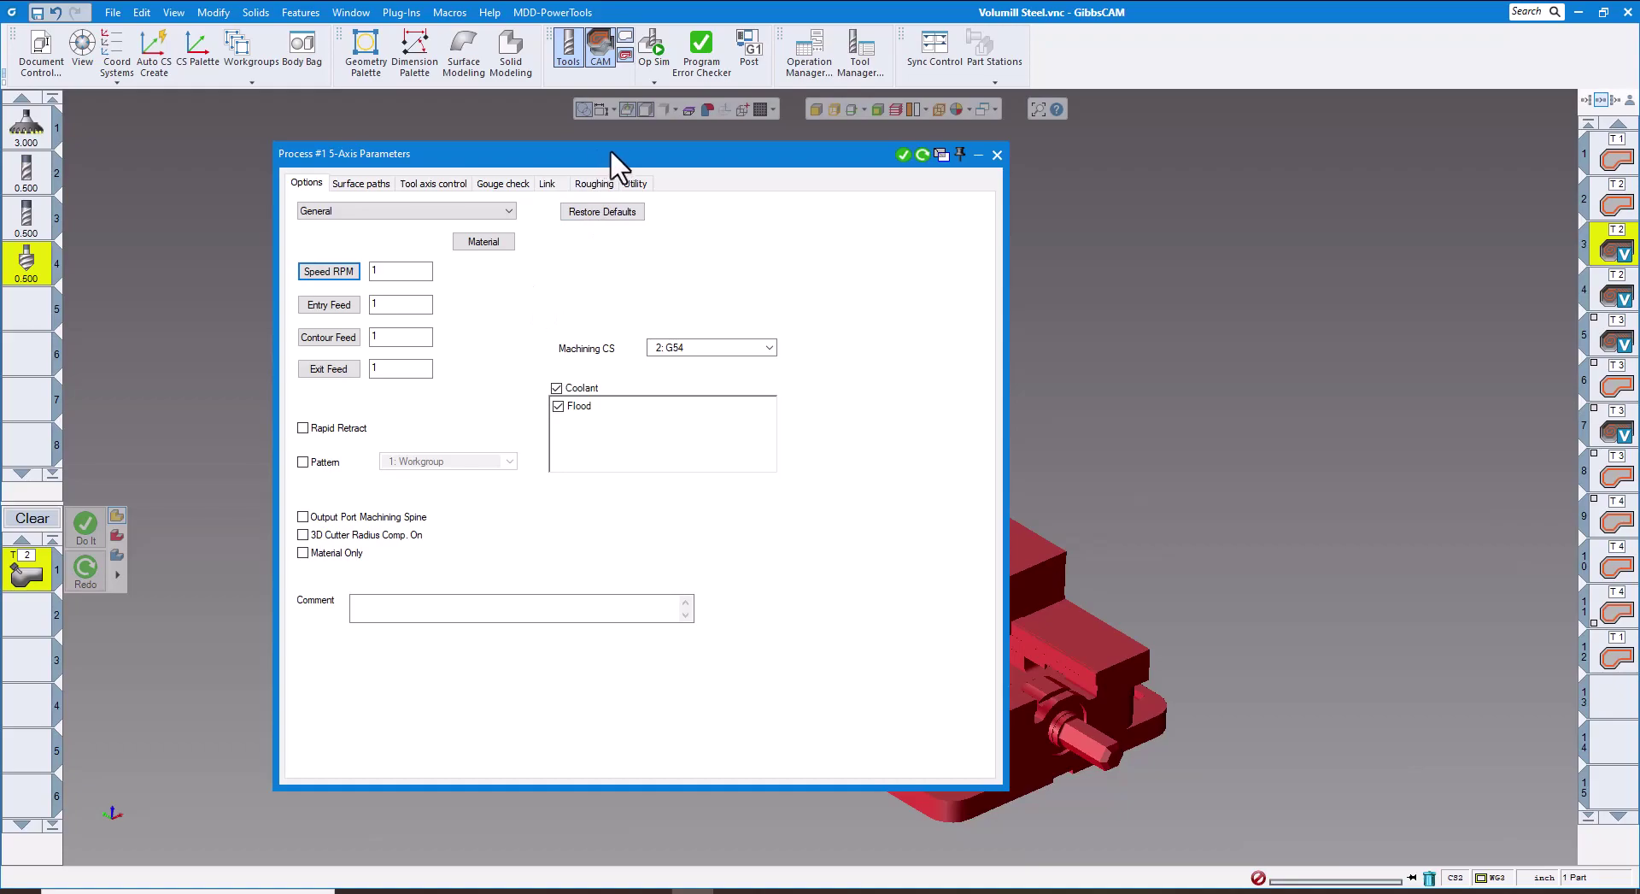
pyautogui.moveTo(598, 152); pyautogui.dragTo(715, 151)
pyautogui.click(547, 184)
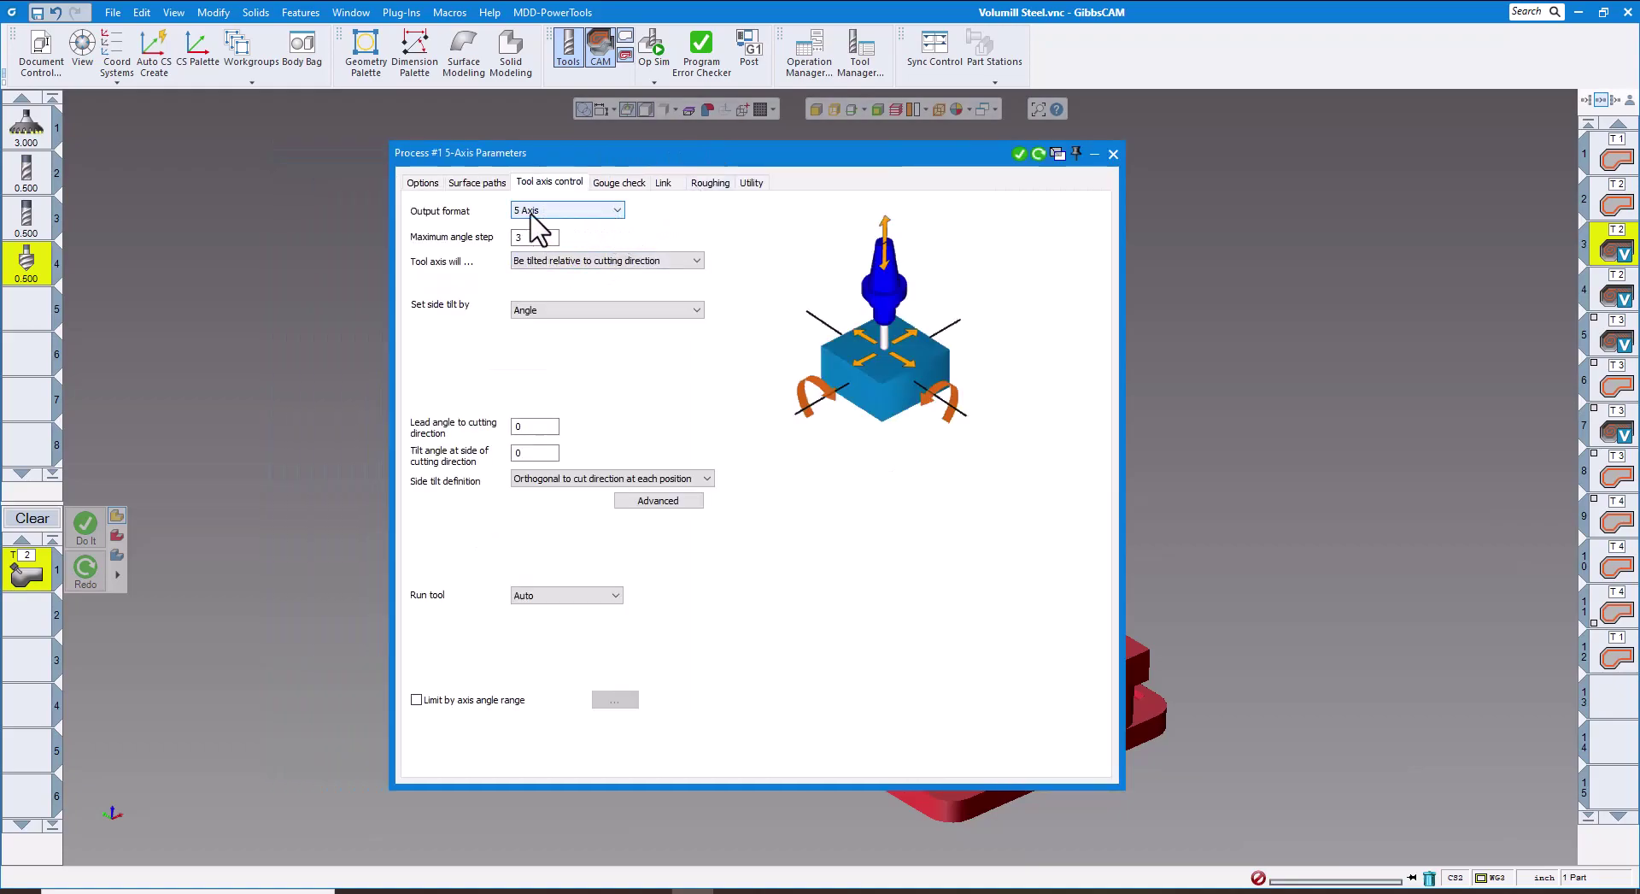
pyautogui.click(613, 211)
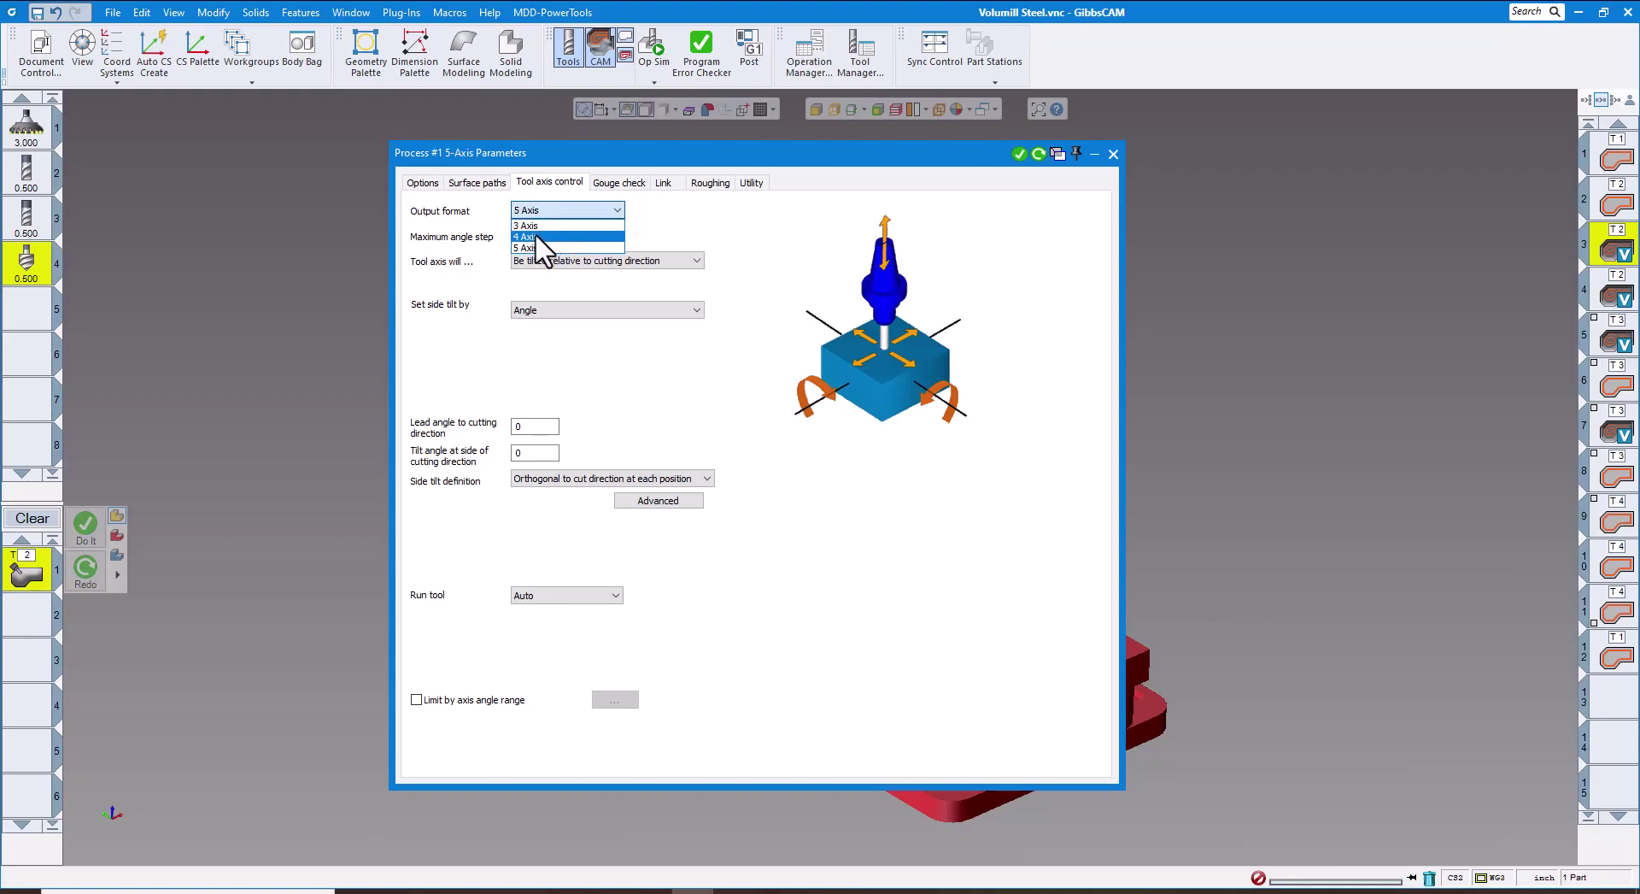
pyautogui.click(529, 225)
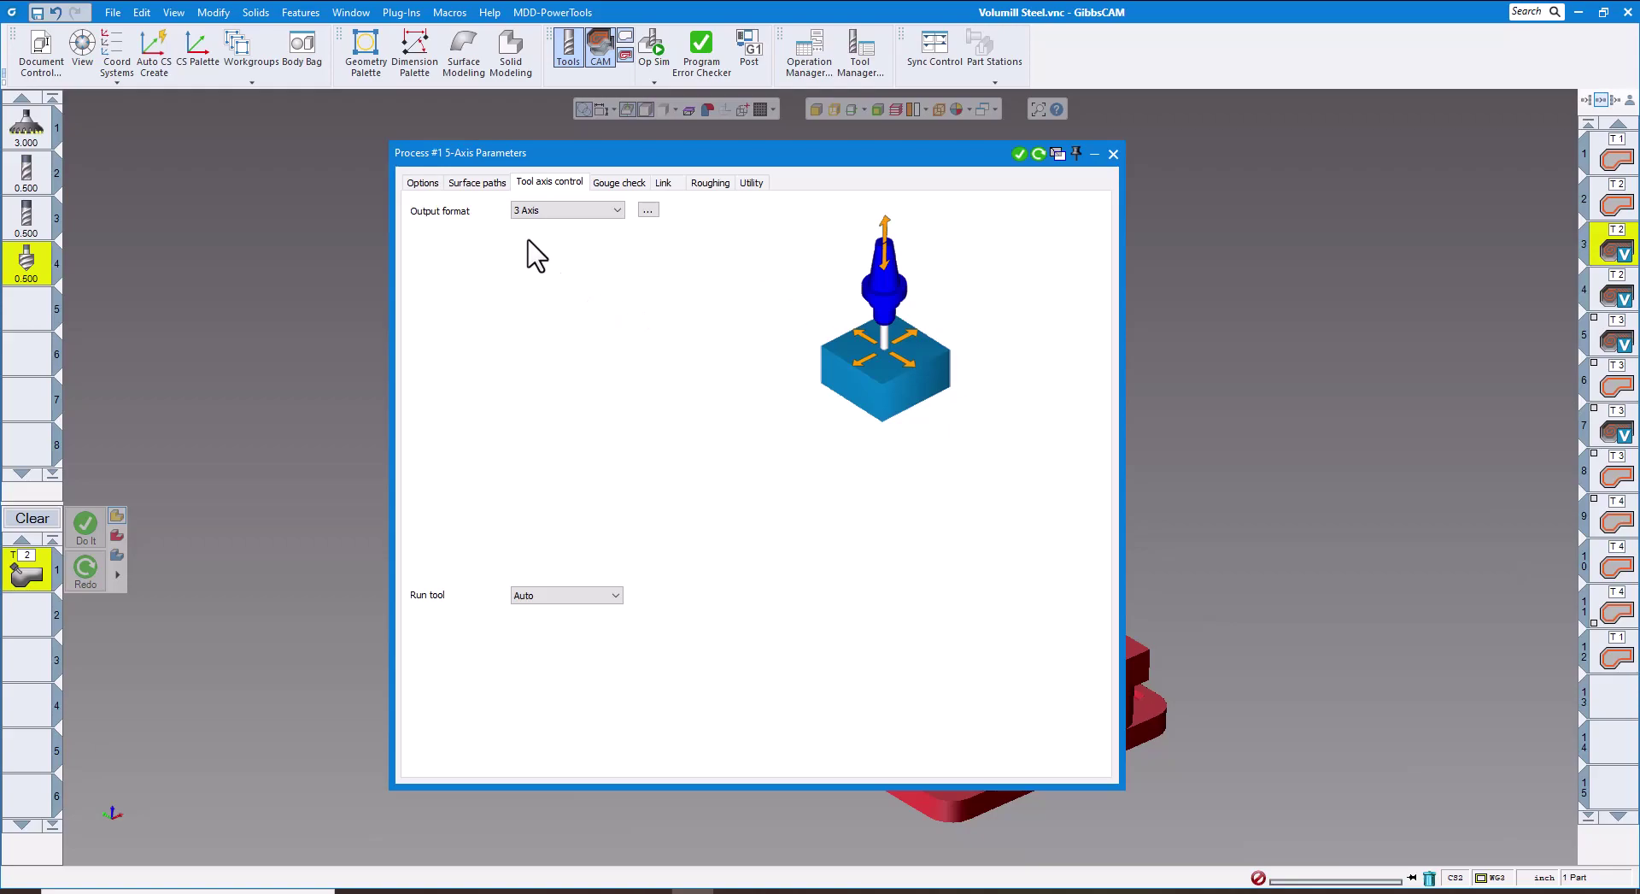
# Review the Surface paths calculation basis, keeping it on Surfaces, and return to Tool axis control.
pyautogui.click(470, 183)
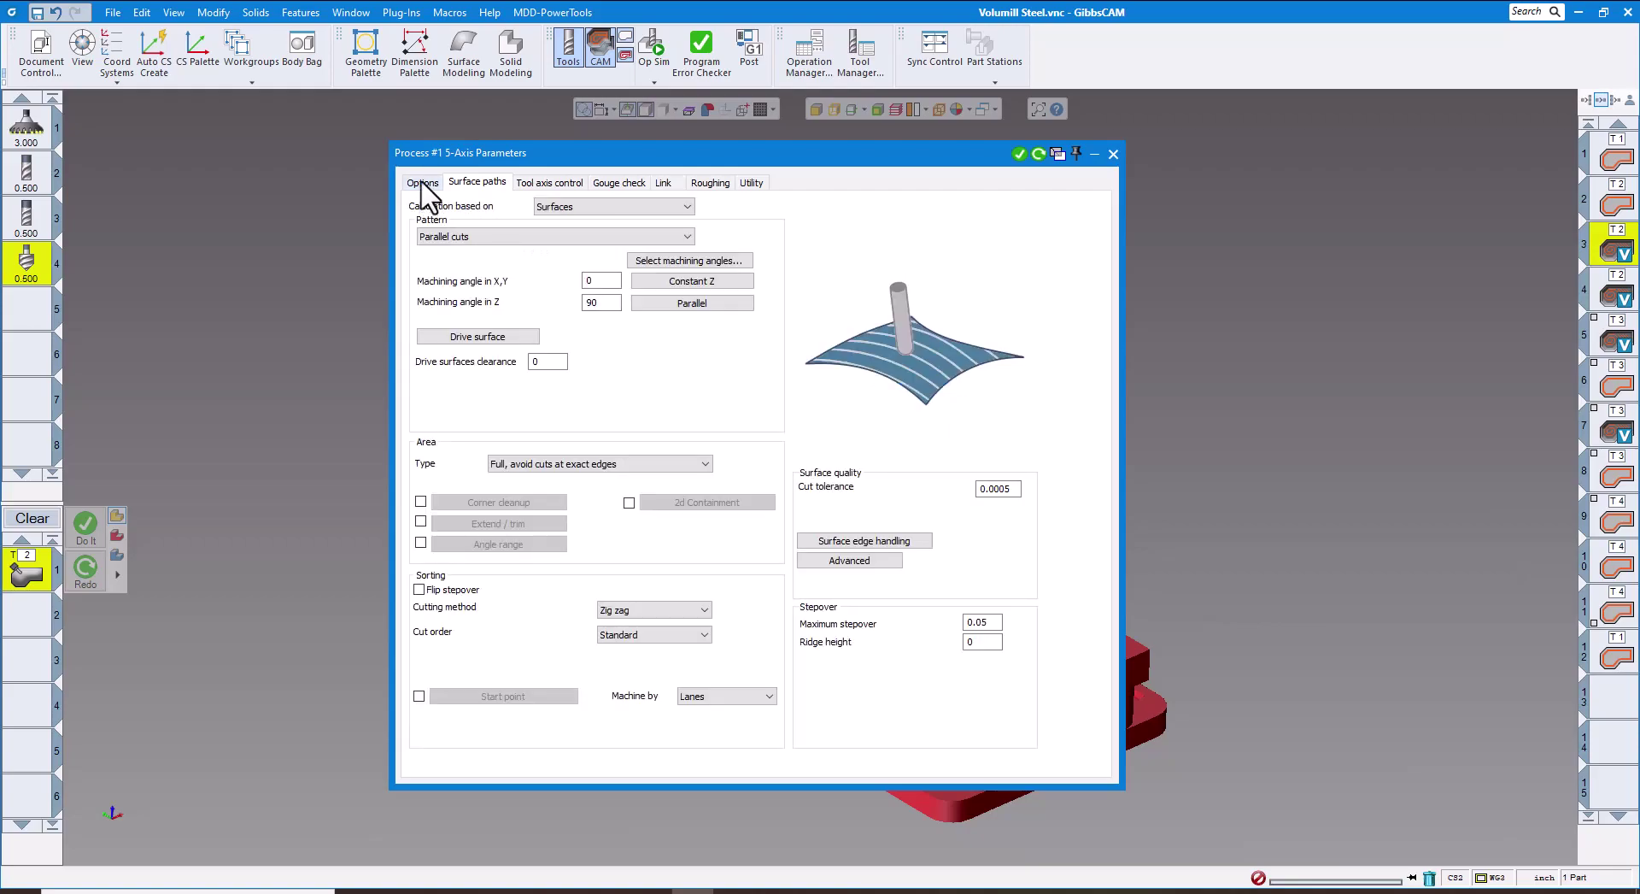
pyautogui.click(566, 208)
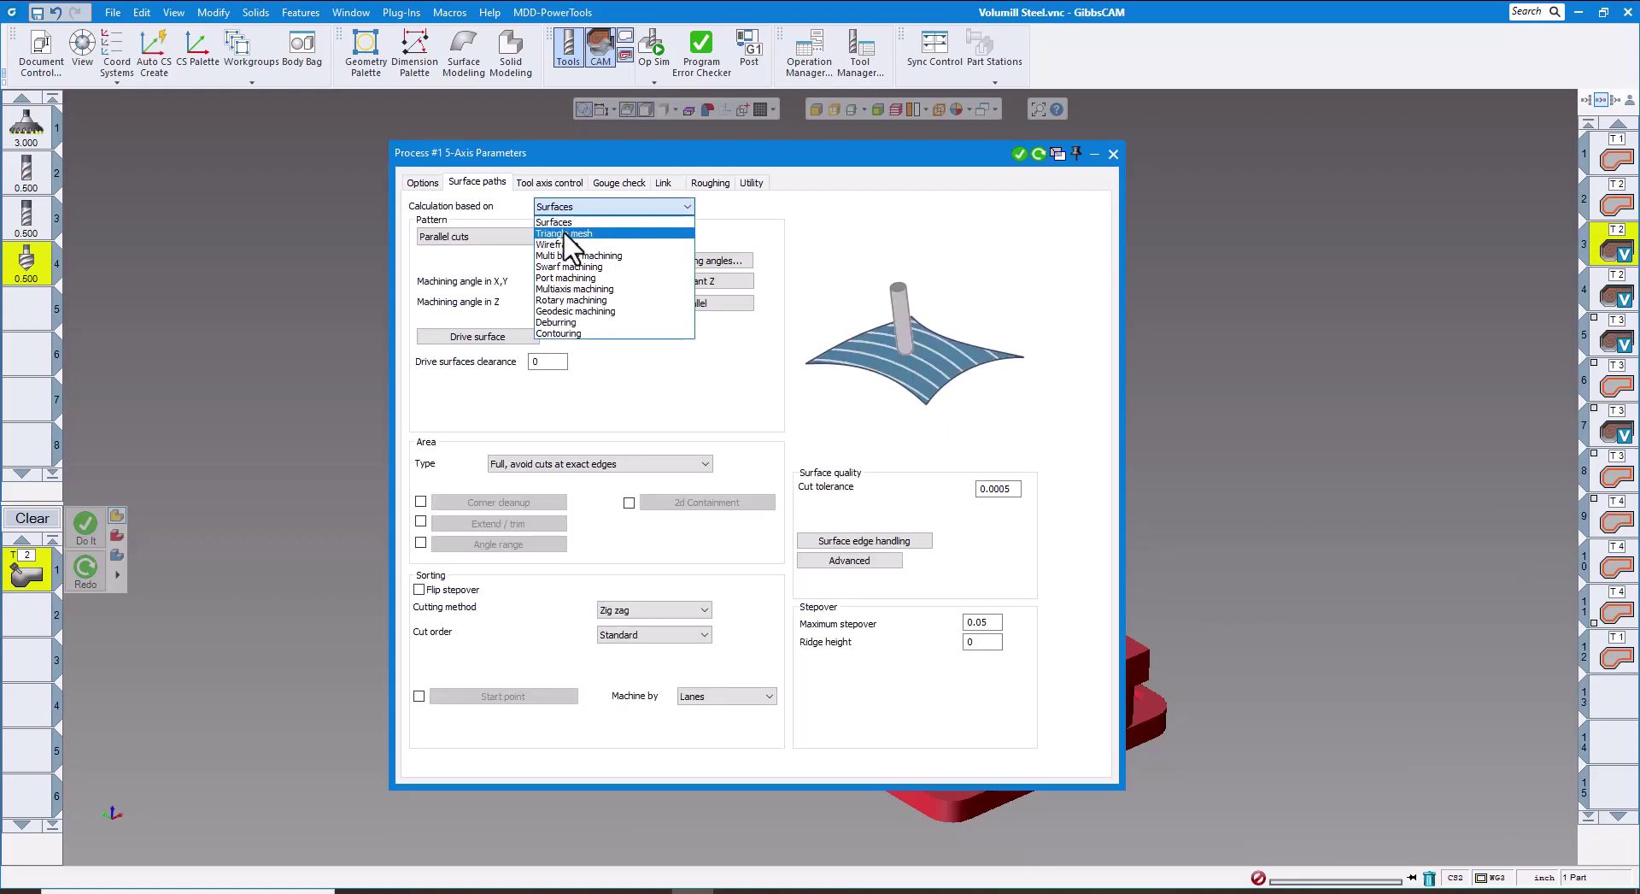
pyautogui.click(550, 203)
pyautogui.click(550, 182)
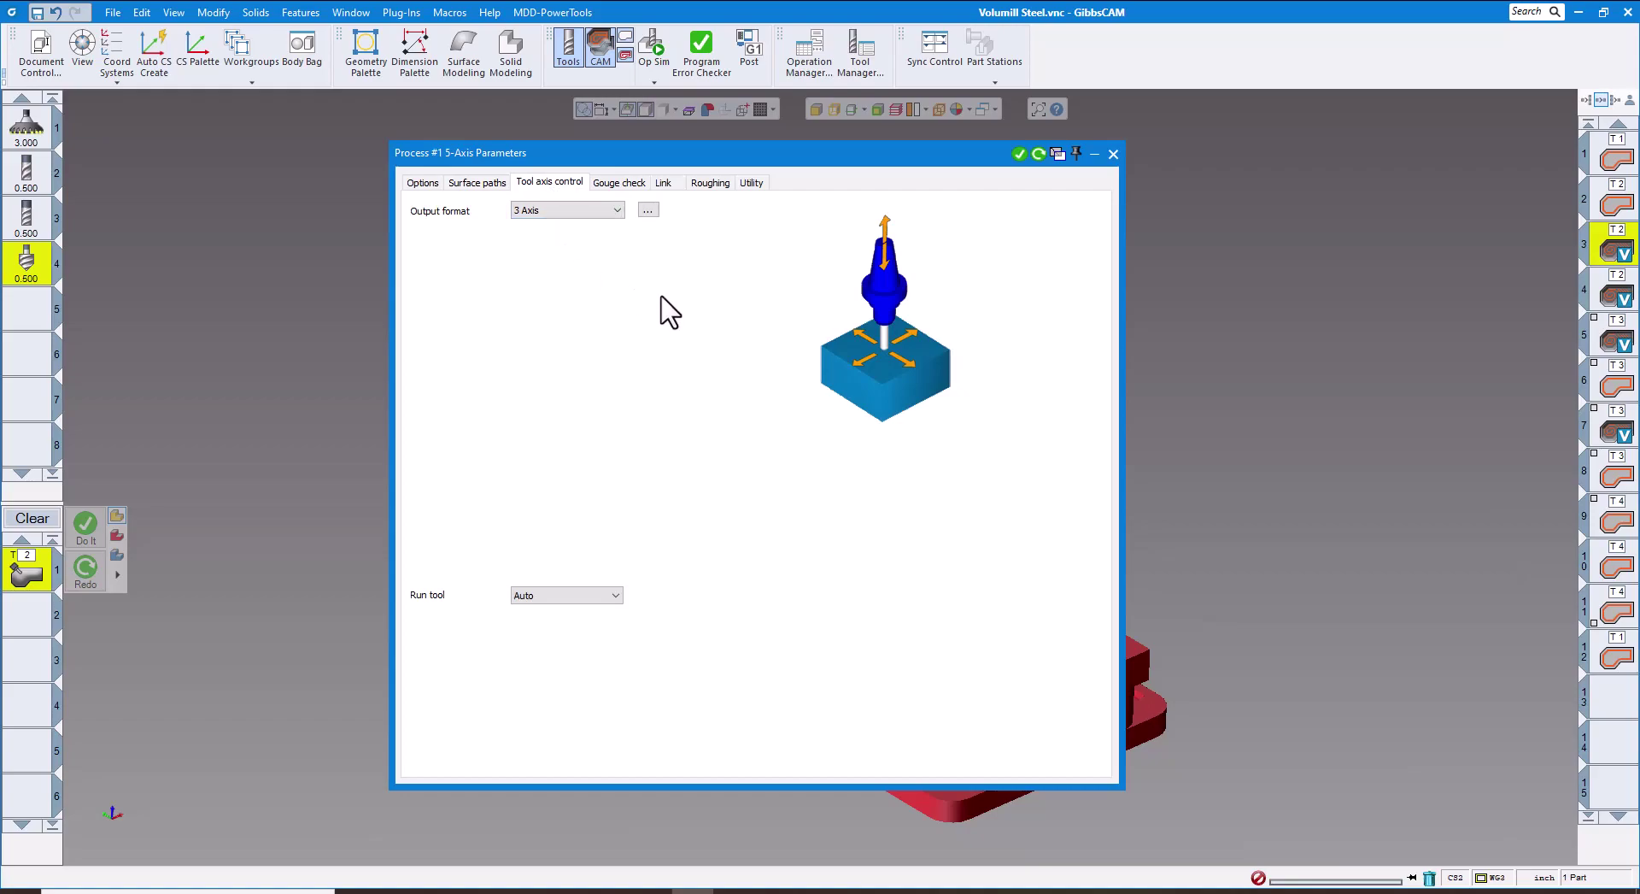